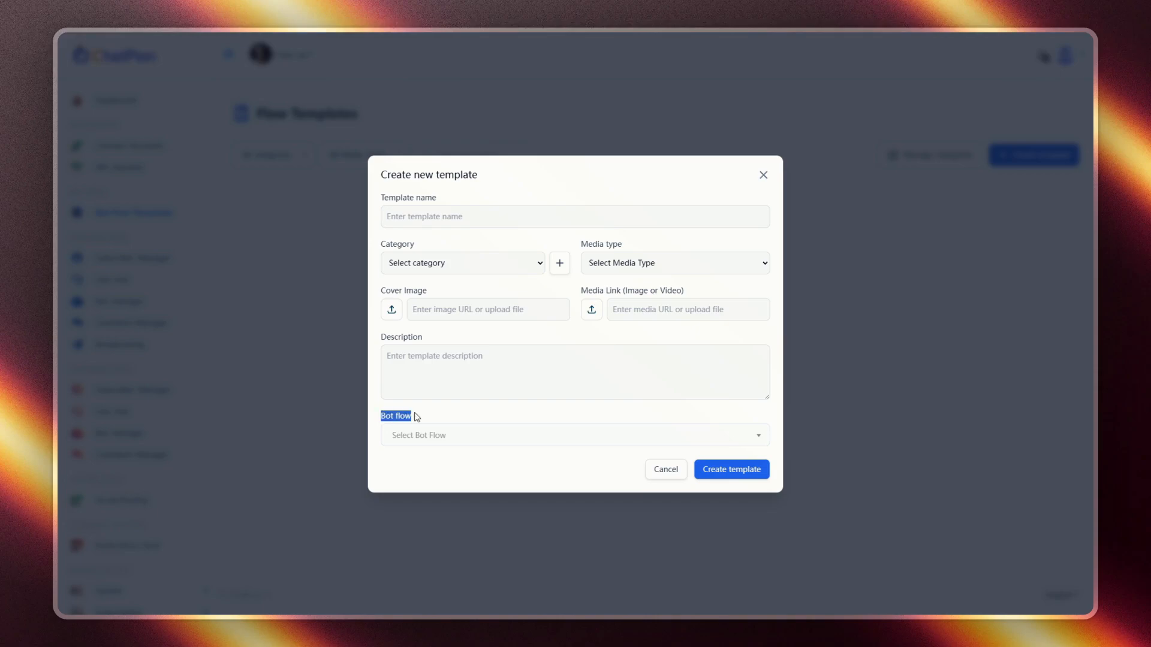
- Discard the empty new-template form and open Nextpion's Bot Reply settings in Bot manager
left_click(414, 437)
left_click(360, 430)
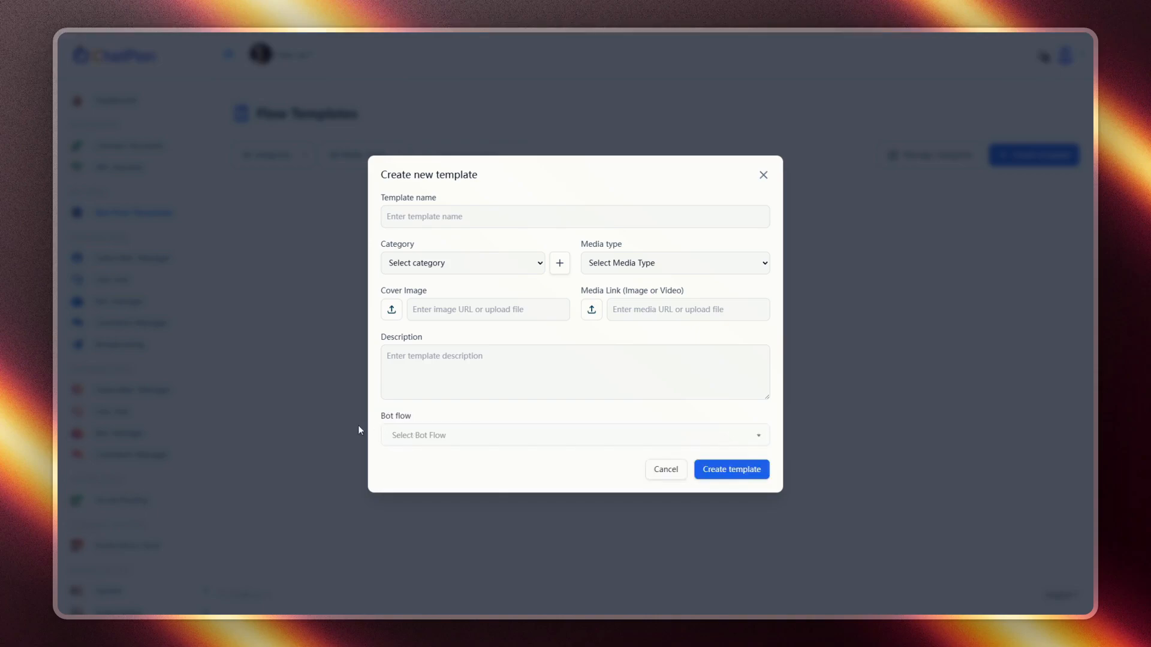
left_click(682, 474)
left_click(110, 303)
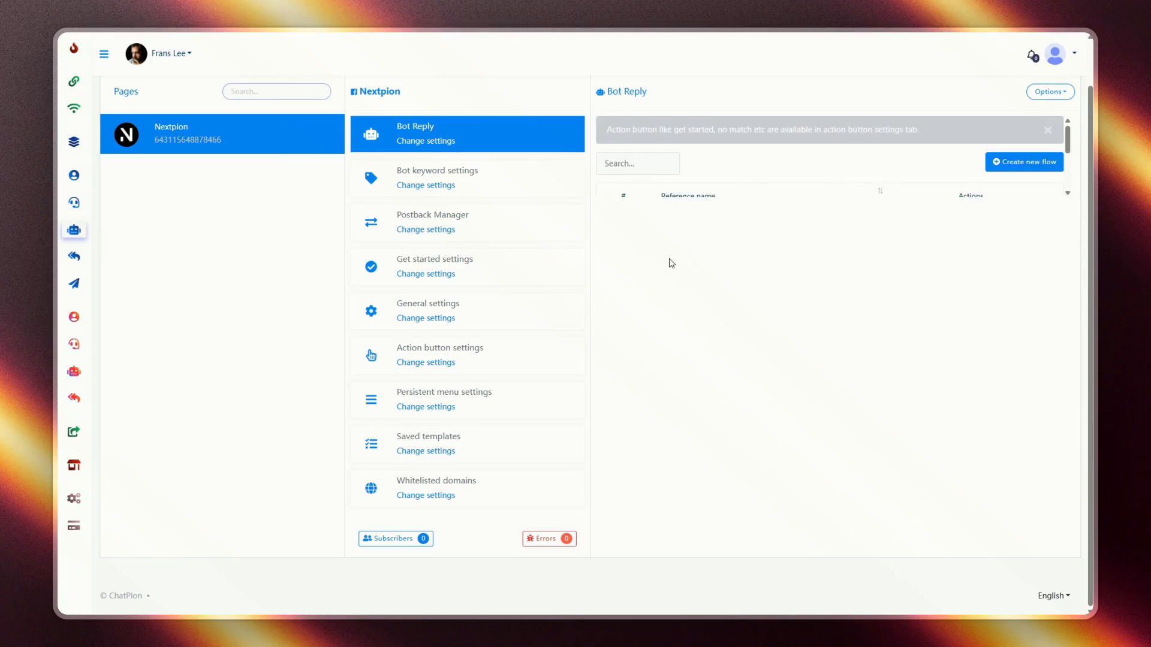
- Review Test Flow's nodes in the flow builder, then go to the empty Flow Templates library
left_click_drag(660, 223, 689, 224)
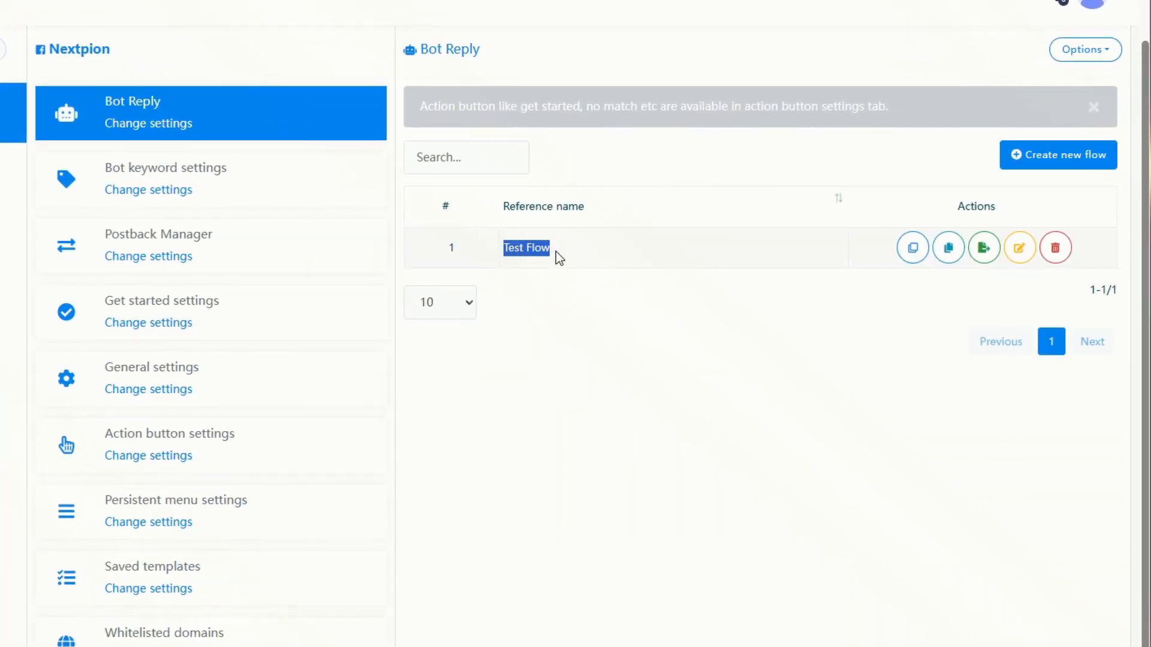
left_click(1019, 248)
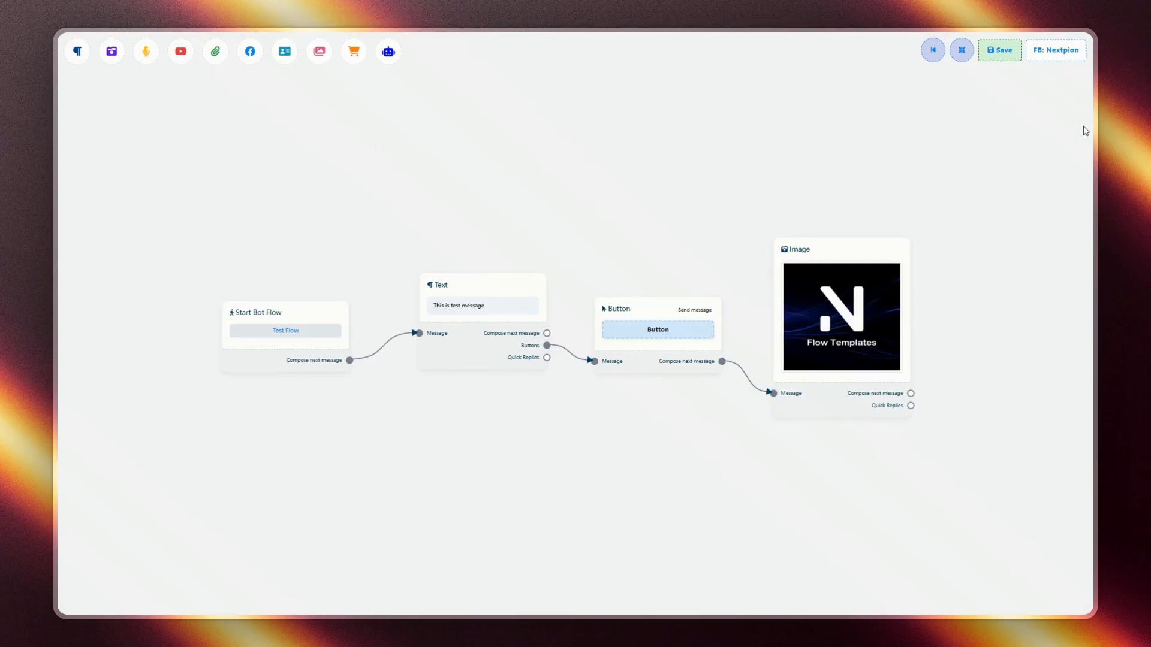
left_click(933, 50)
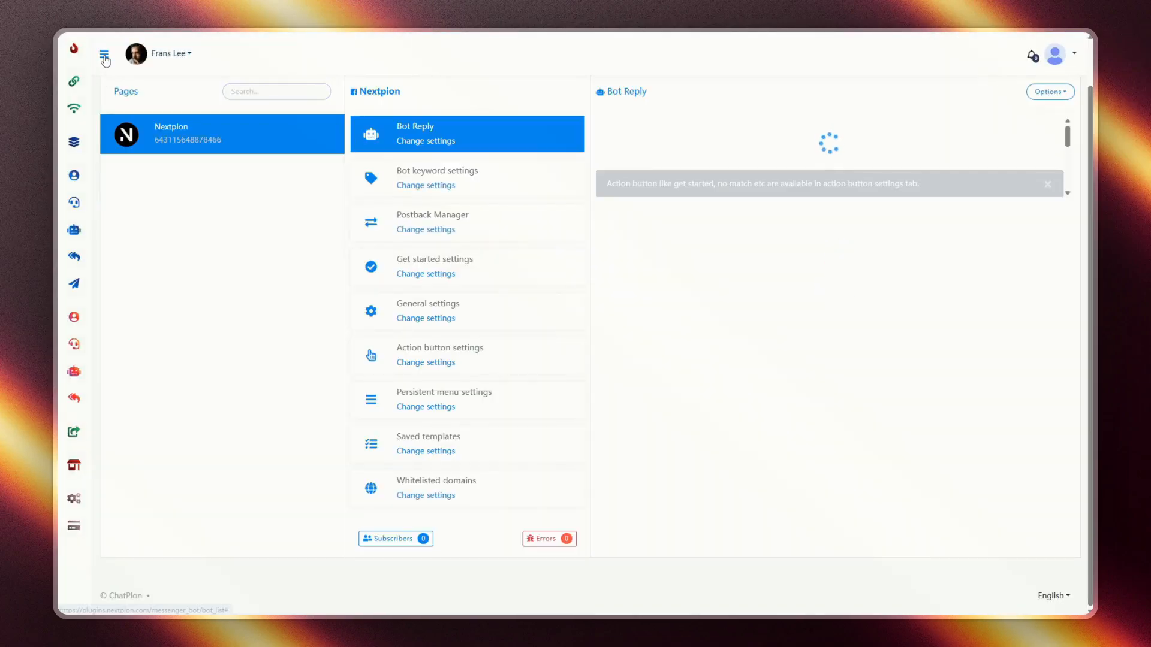
left_click(90, 209)
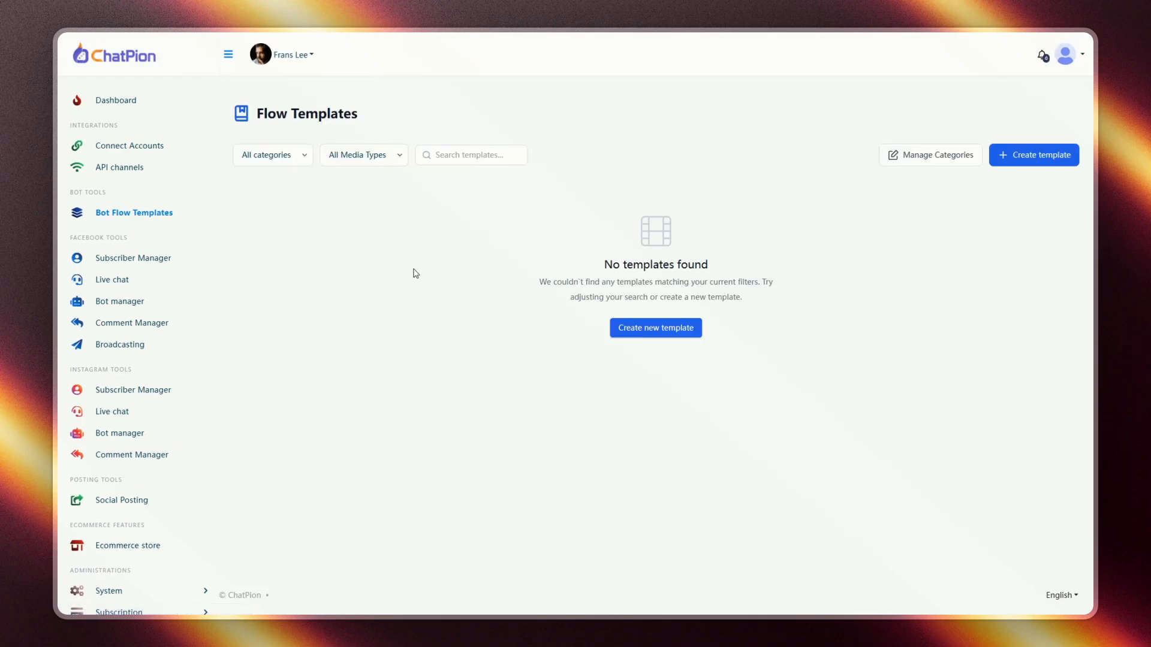
- Start a new template named Test Template and try the e-Commerce category
left_click(649, 330)
left_click(446, 256)
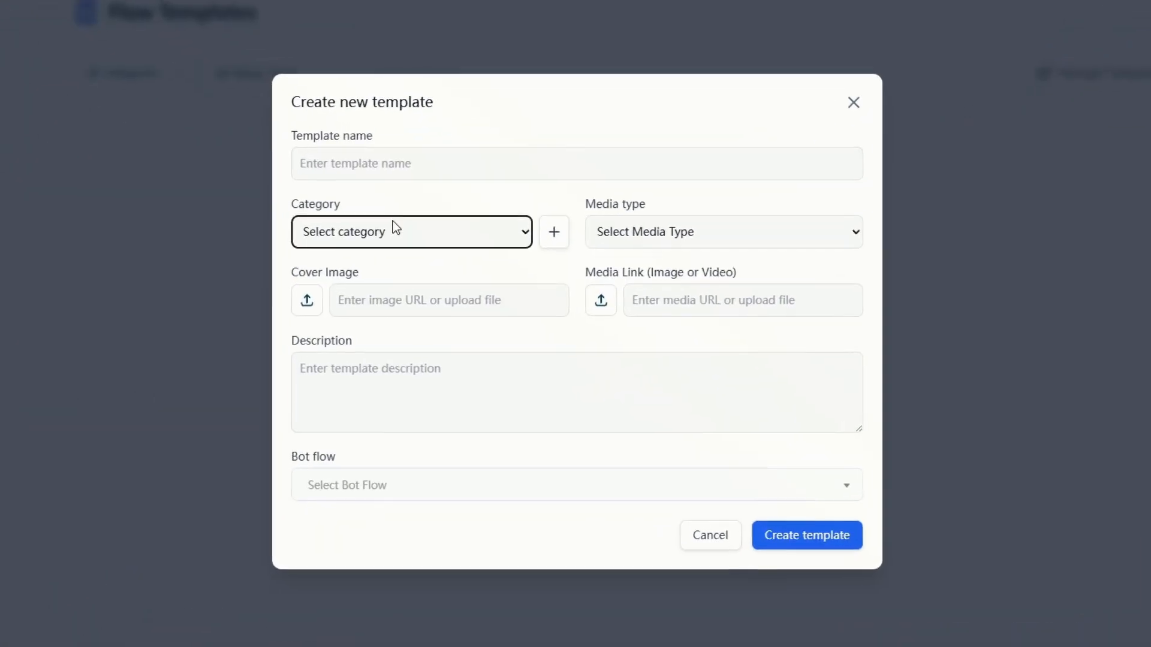
left_click(356, 161)
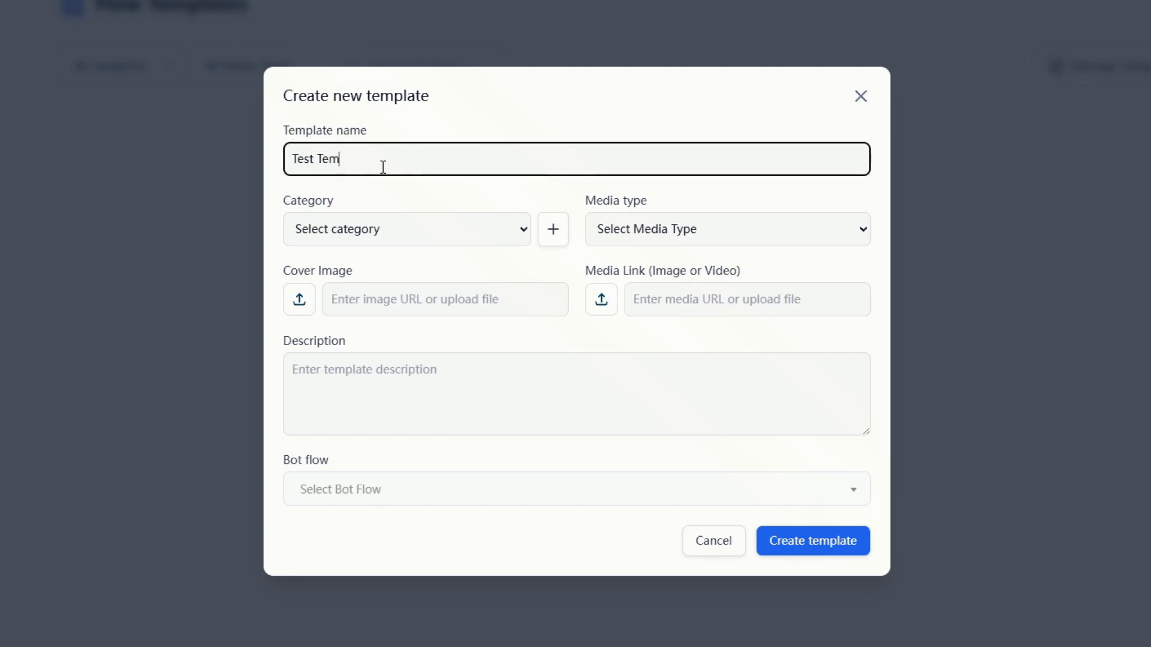
left_click(395, 229)
left_click(379, 284)
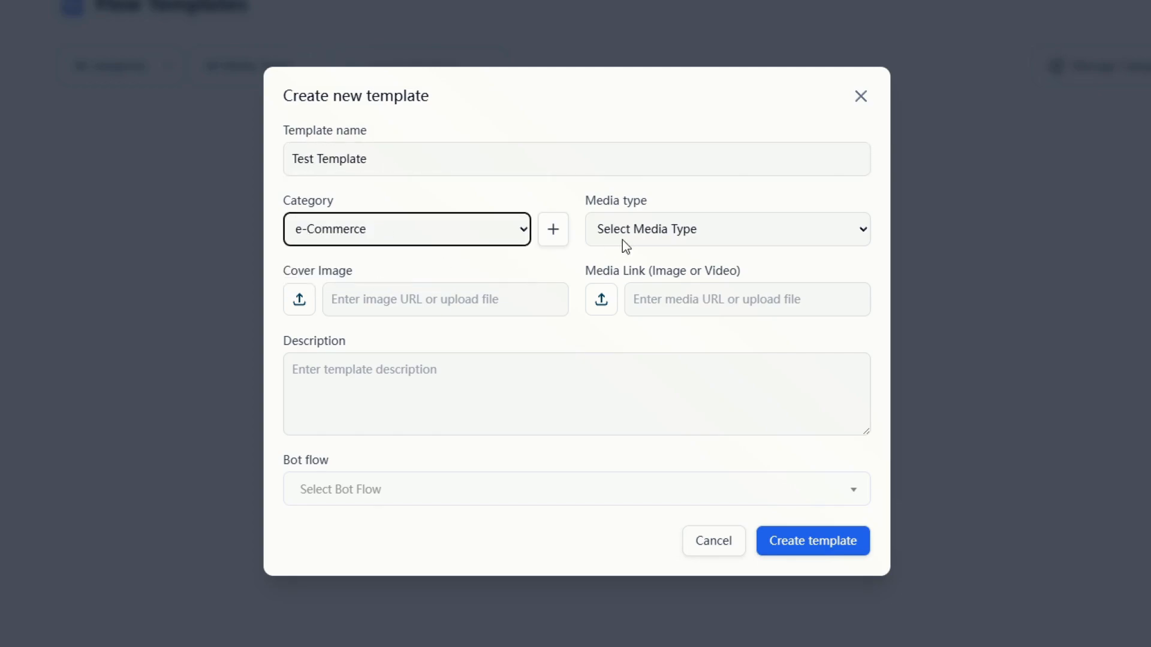
- Add a new category named 'test' in category management
left_click(553, 229)
left_click(462, 308)
left_click(726, 321)
type("test")
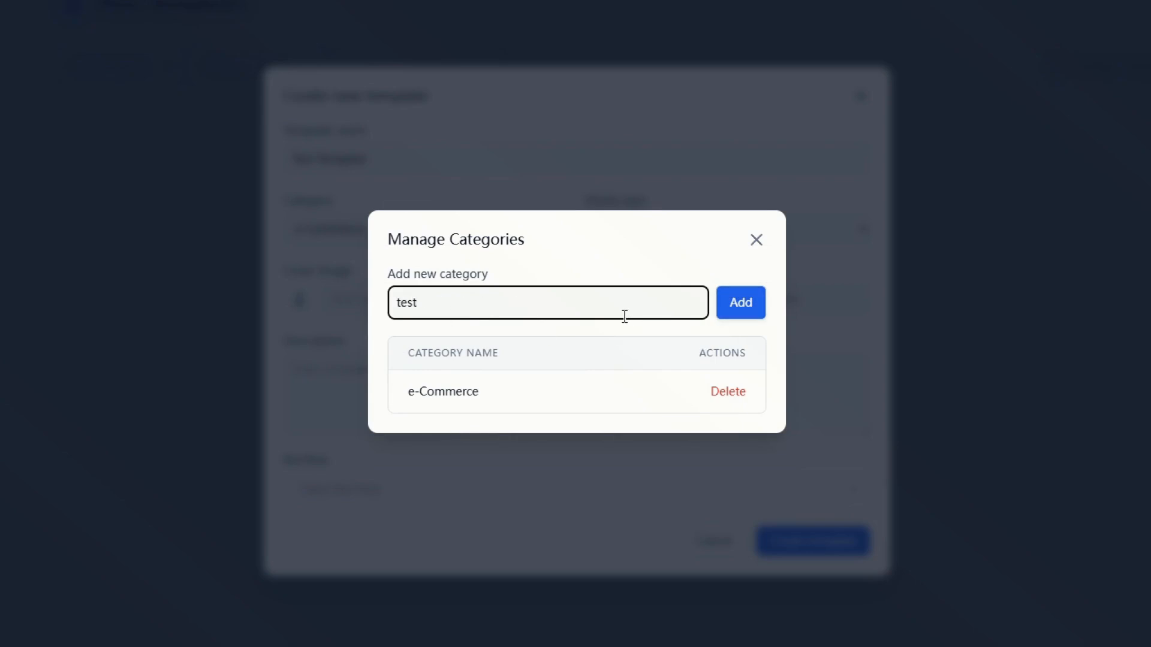
left_click(730, 319)
left_click(589, 428)
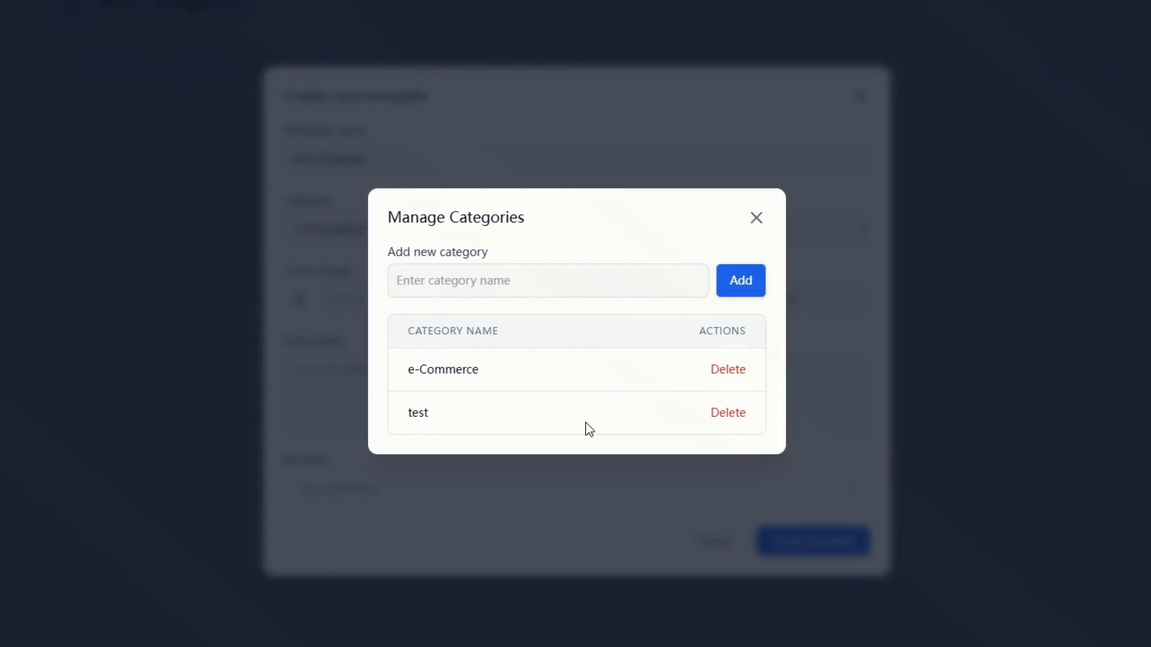
left_click(750, 220)
- Set category test and media type Facebook Messenger, upload a cover image, and paste the media link
left_click(395, 229)
left_click(329, 301)
left_click(624, 229)
left_click(624, 278)
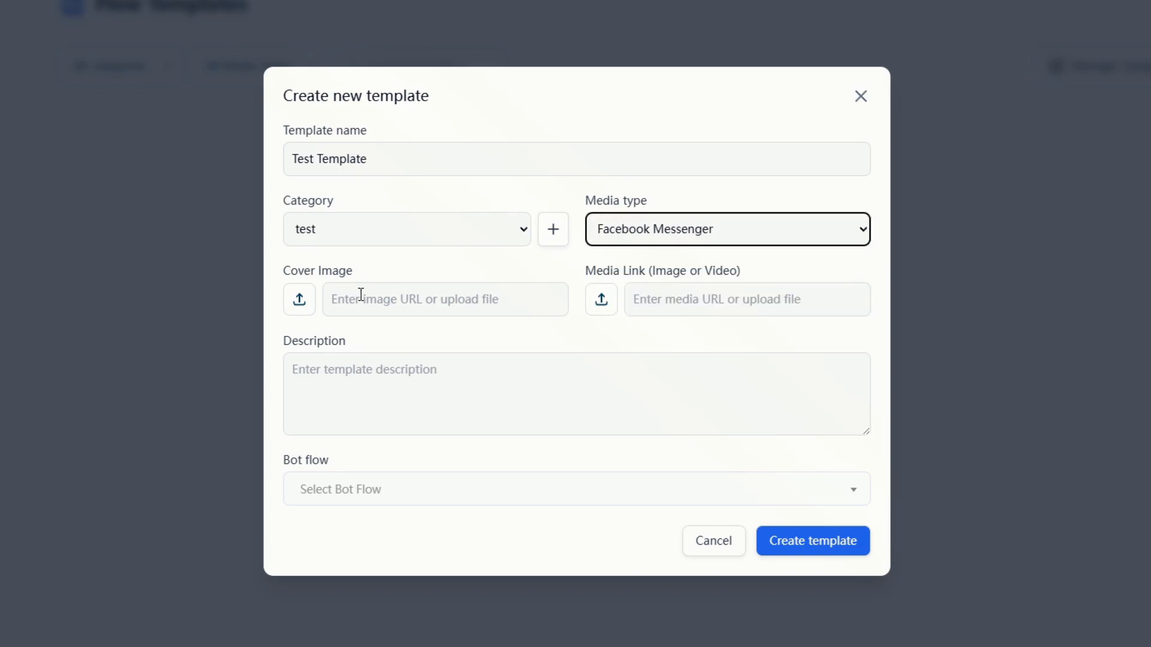
left_click(311, 299)
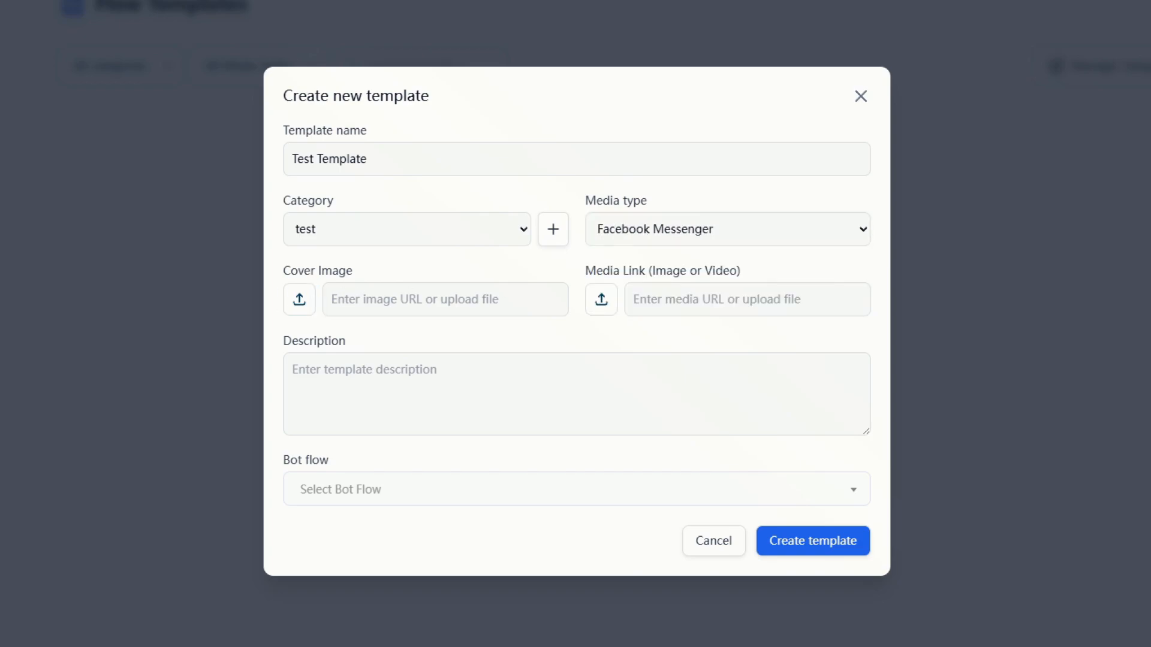
left_click(765, 303)
key("ctrl+v")
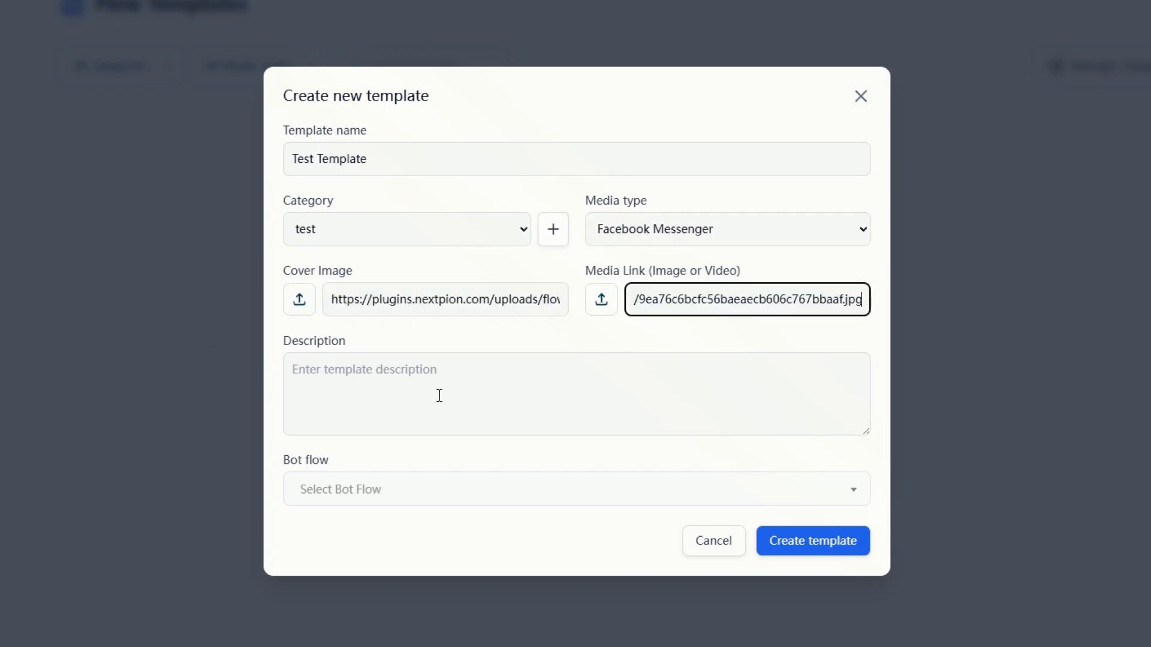
- Add a description, link Test Flow, and create the template
left_click(439, 395)
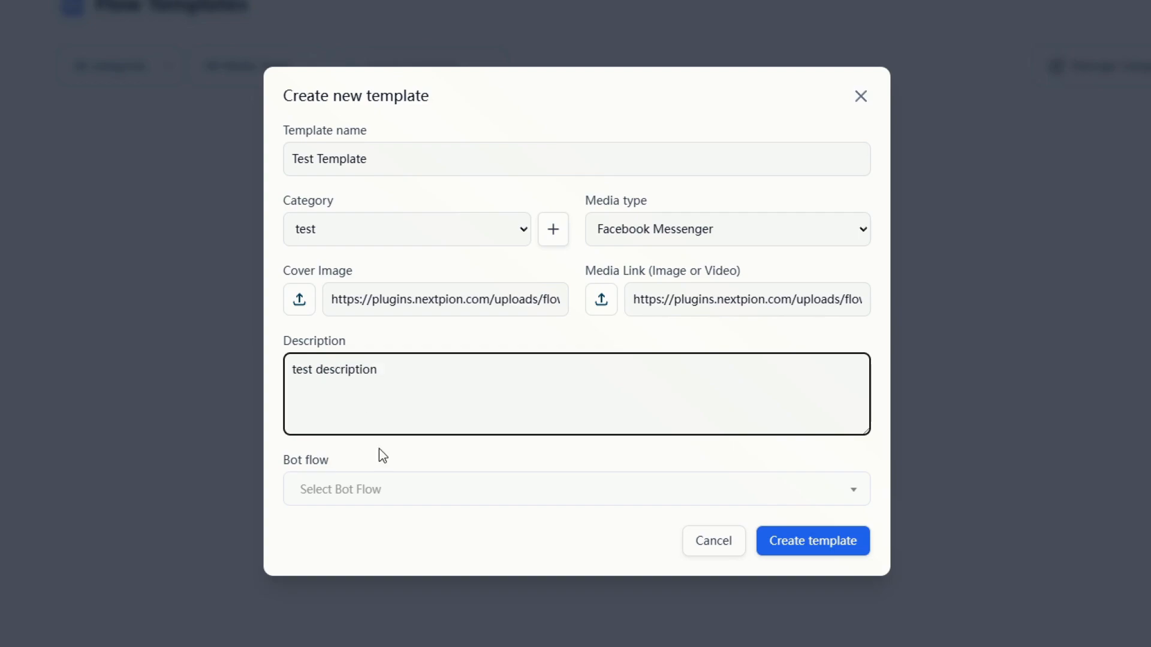
left_click(378, 488)
left_click(355, 567)
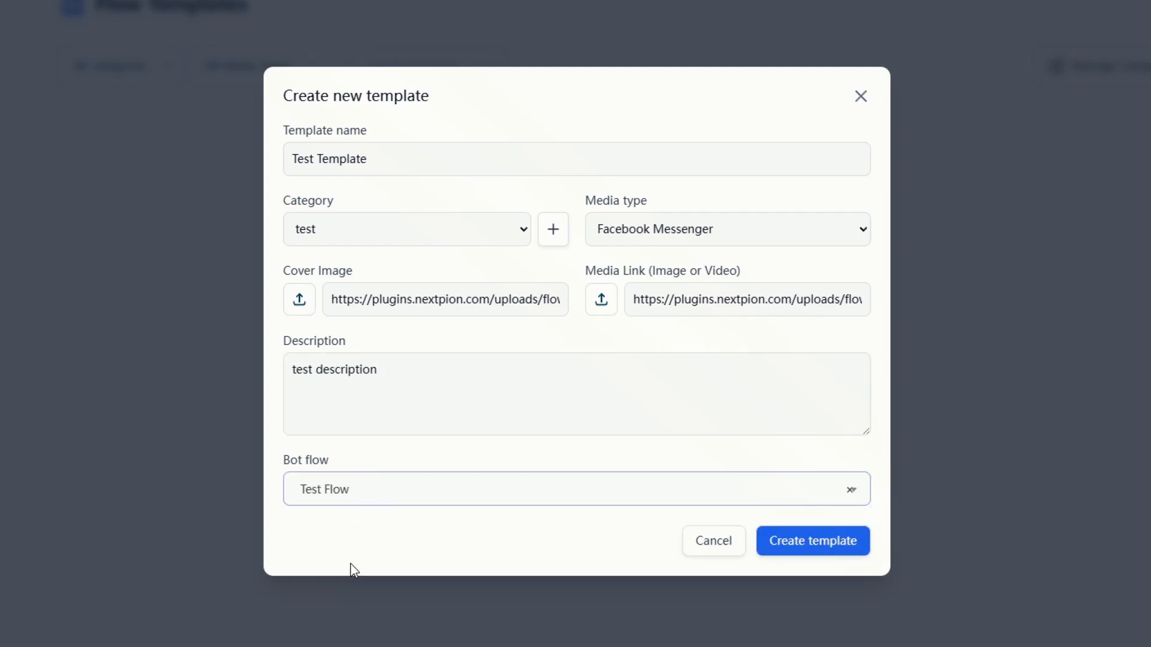
left_click(827, 546)
left_click(592, 413)
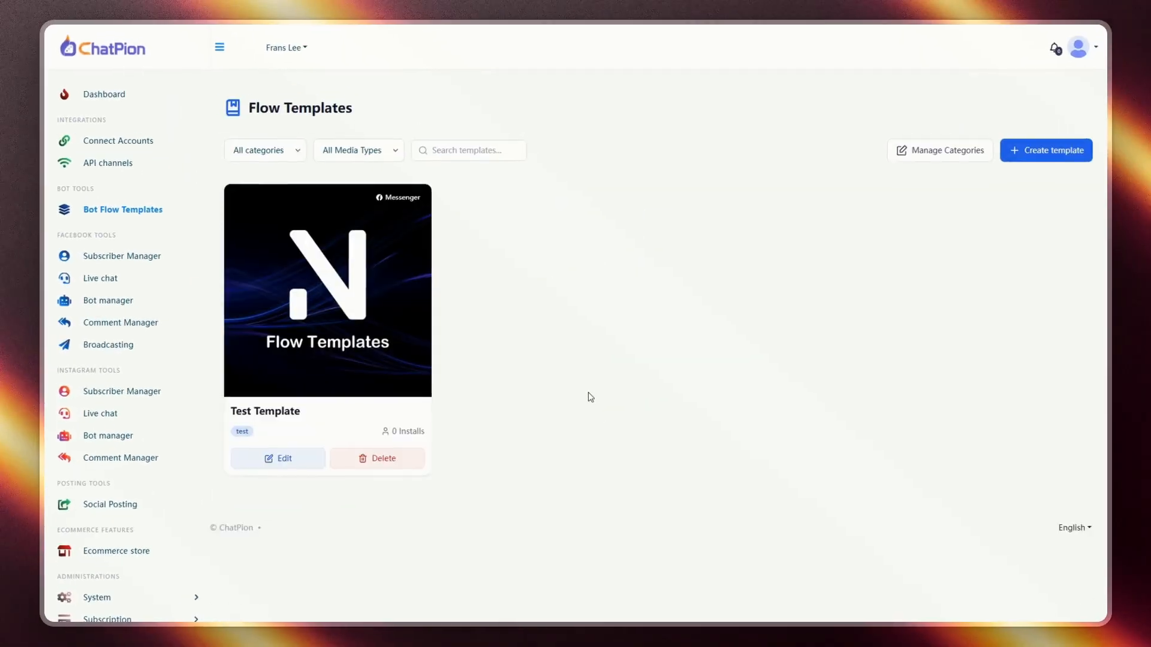
- Install Test Template on the Nextpion page and save the resulting flow in the builder
left_click(293, 368)
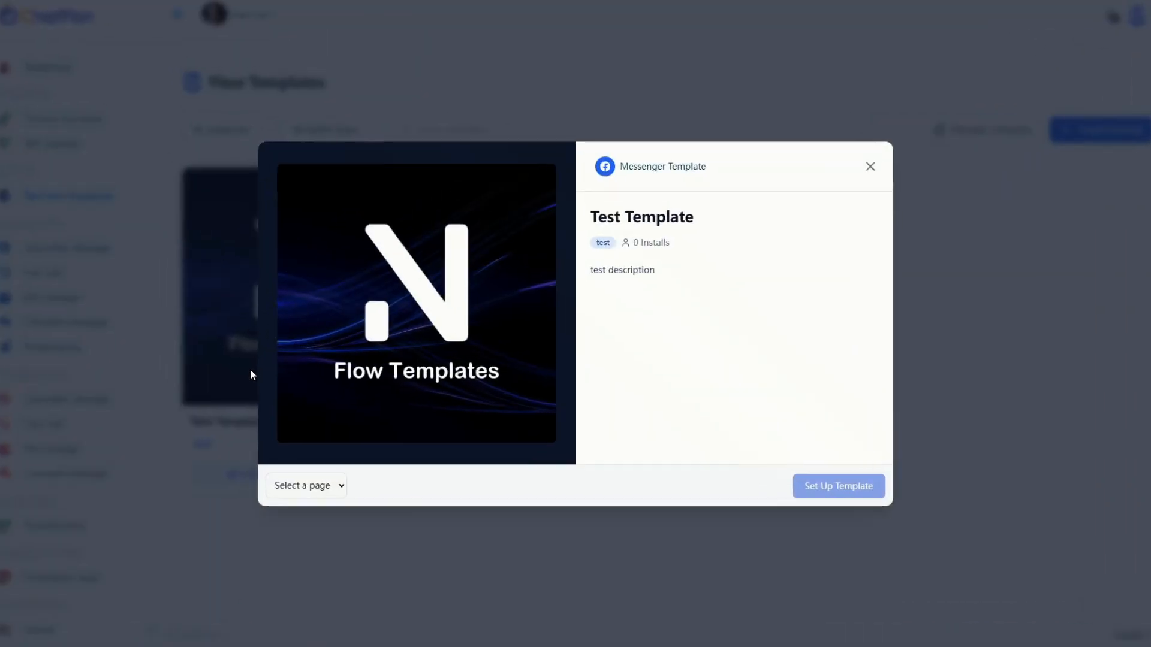
left_click(344, 463)
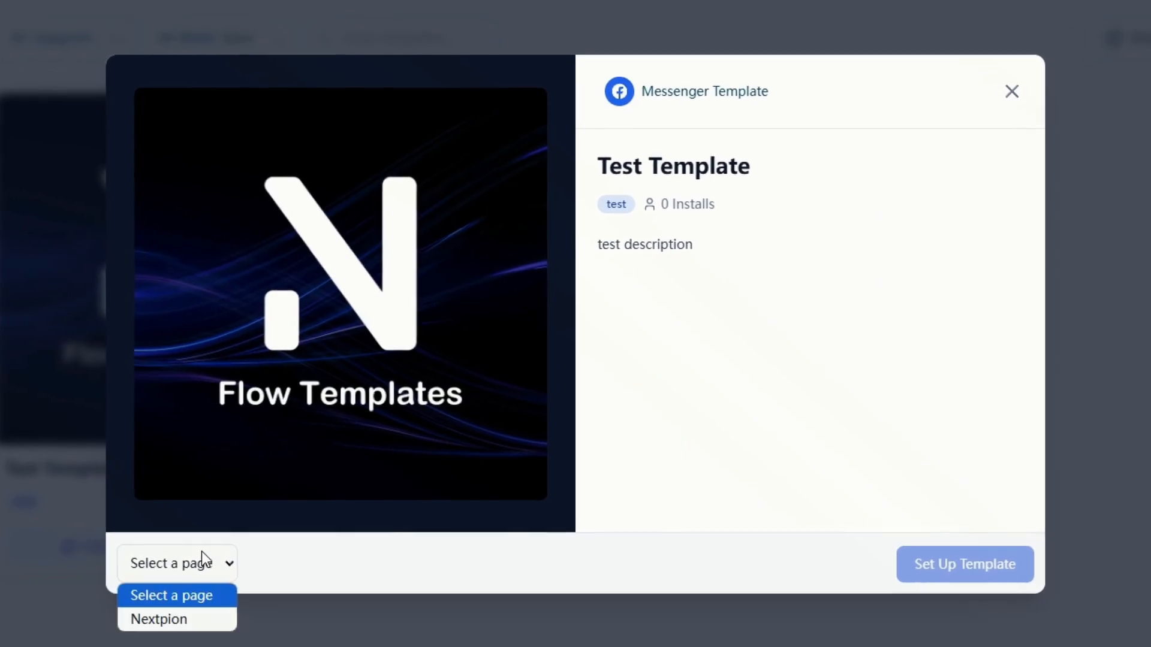
left_click(170, 620)
left_click(952, 577)
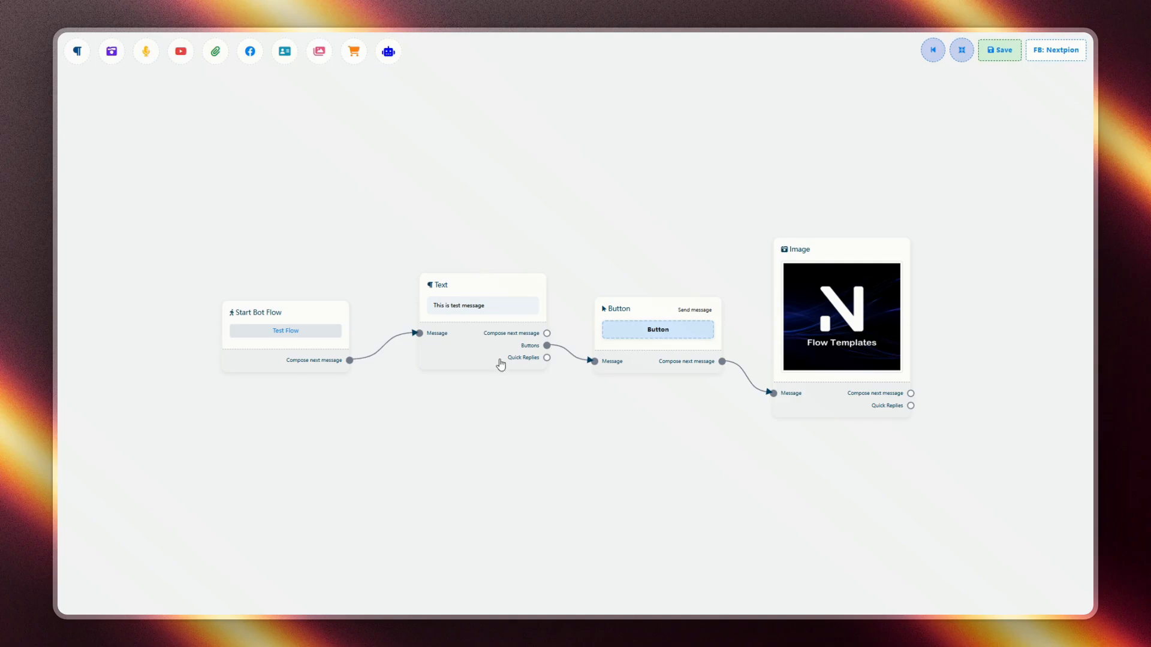
left_click(992, 58)
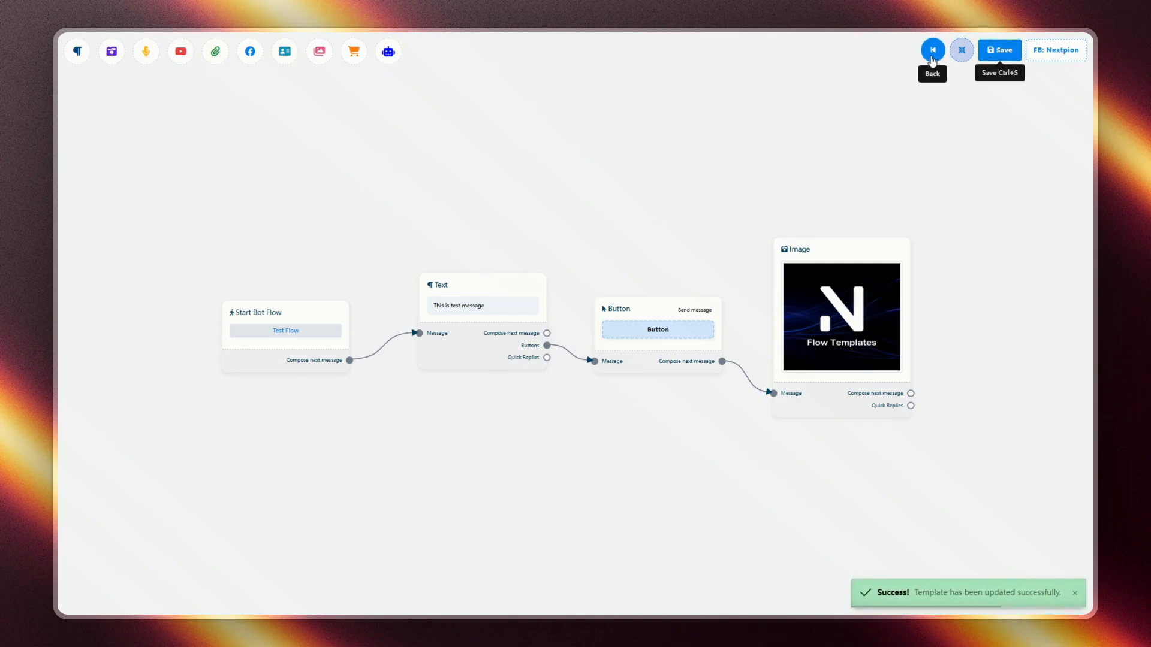
left_click(933, 60)
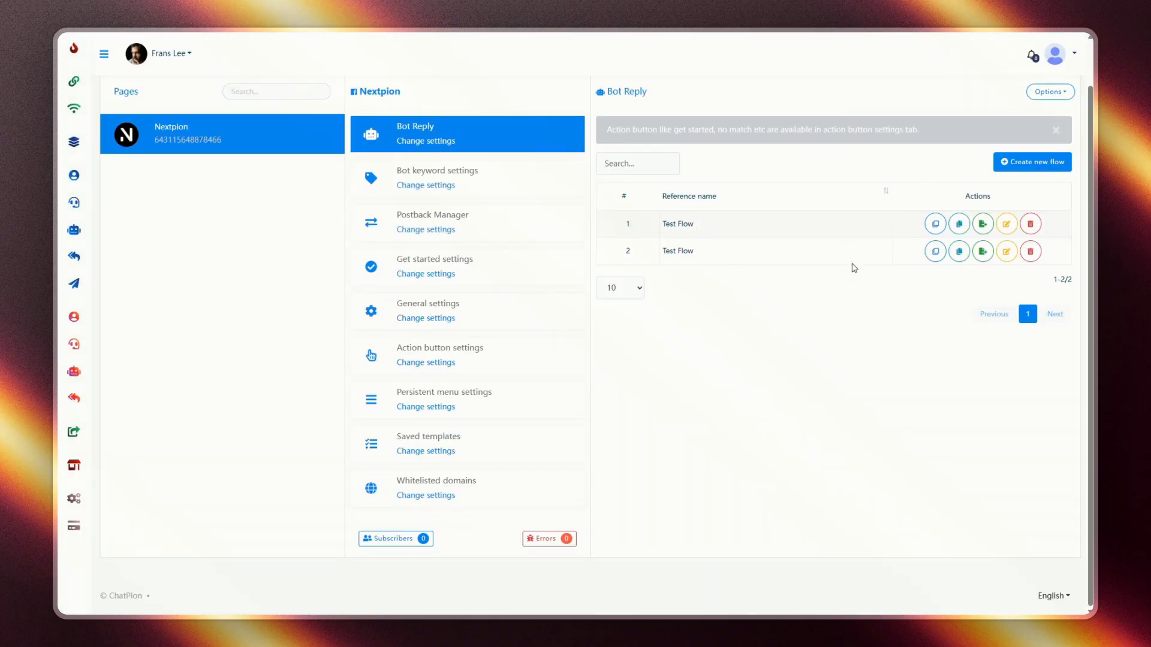
- Check the first Test Flow in the builder, then open Bot Flow Templates from the expanded sidebar
left_click(1001, 228)
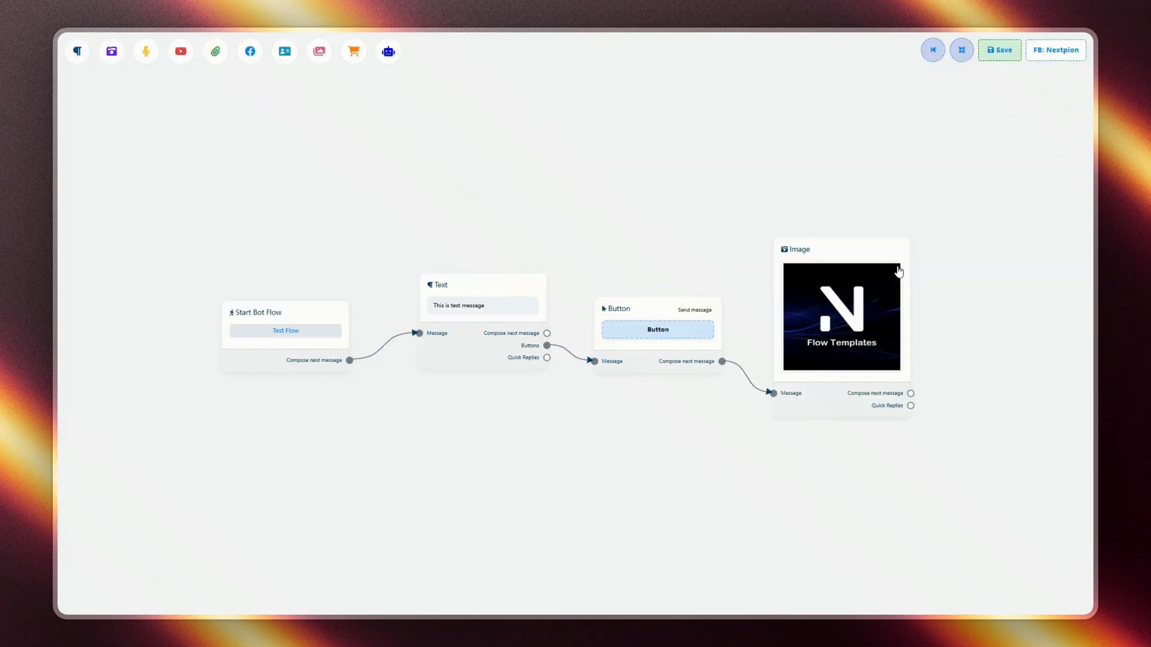
left_click(933, 51)
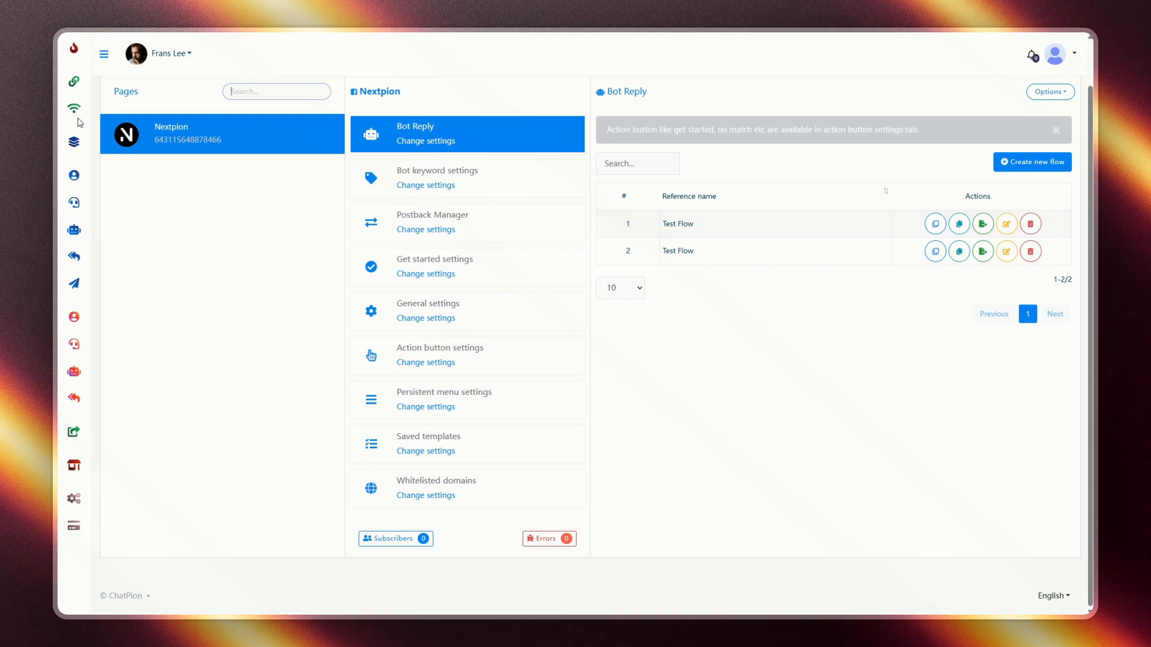
left_click(103, 55)
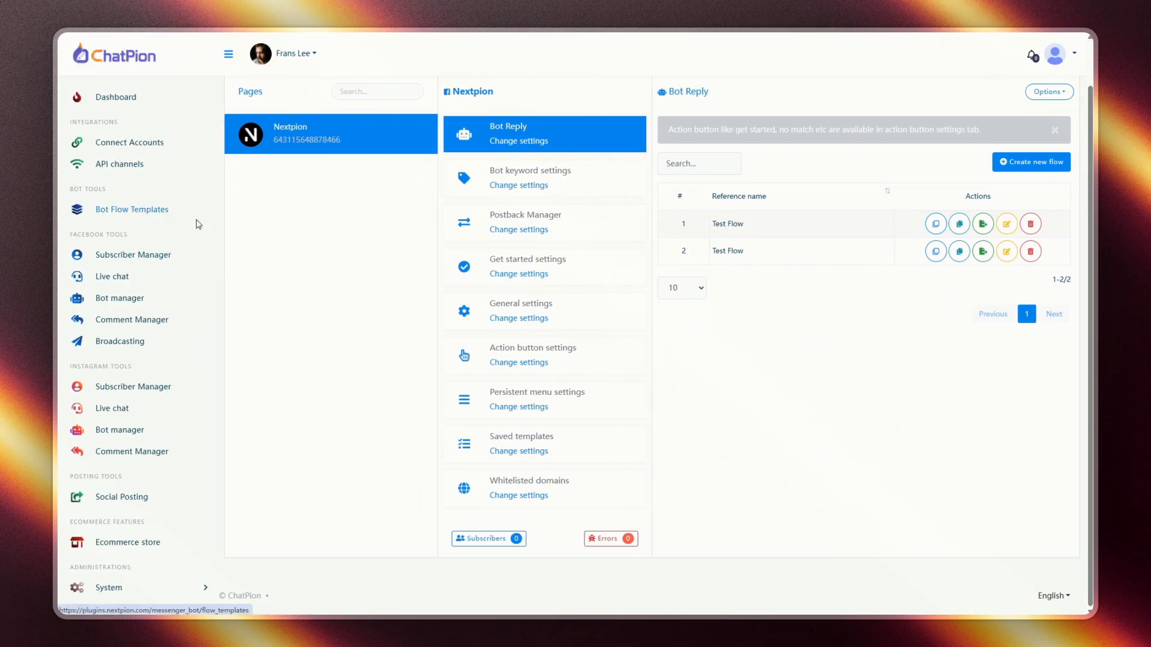
left_click(196, 222)
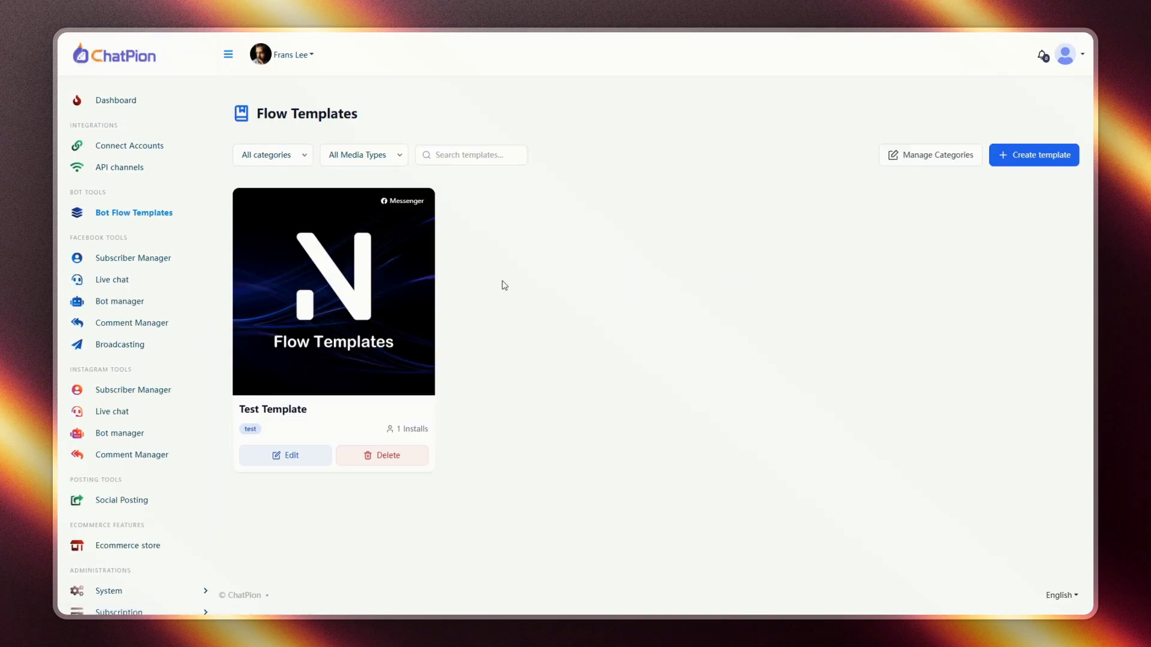
left_click(268, 454)
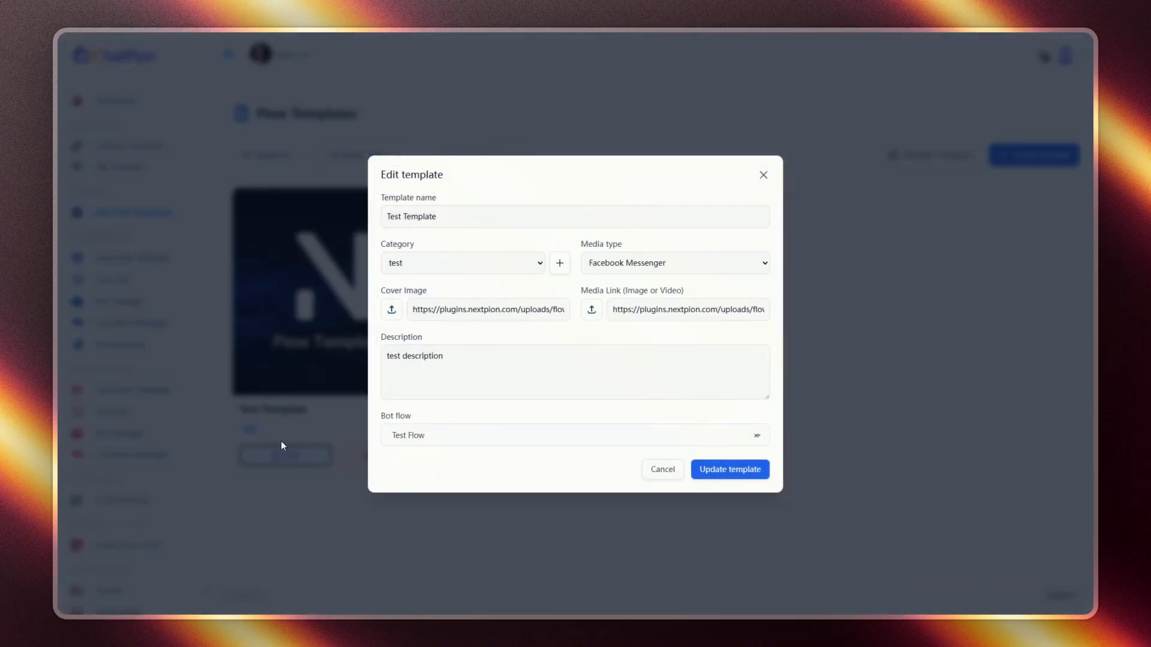
left_click(670, 476)
left_click(392, 456)
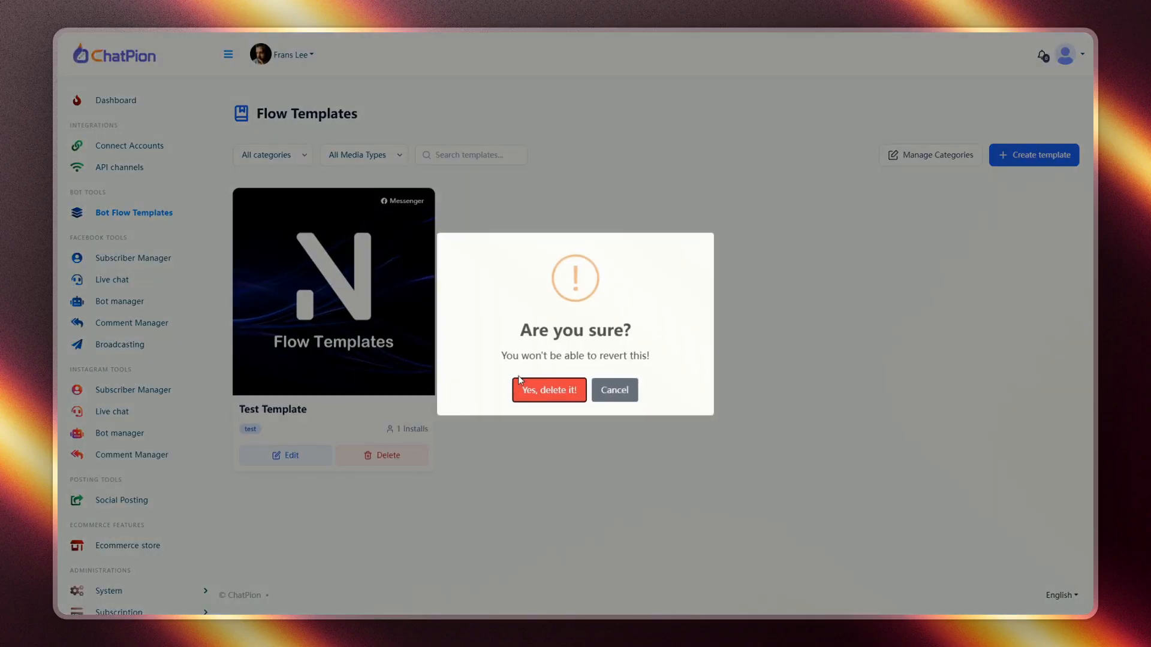
left_click(614, 390)
left_click(931, 154)
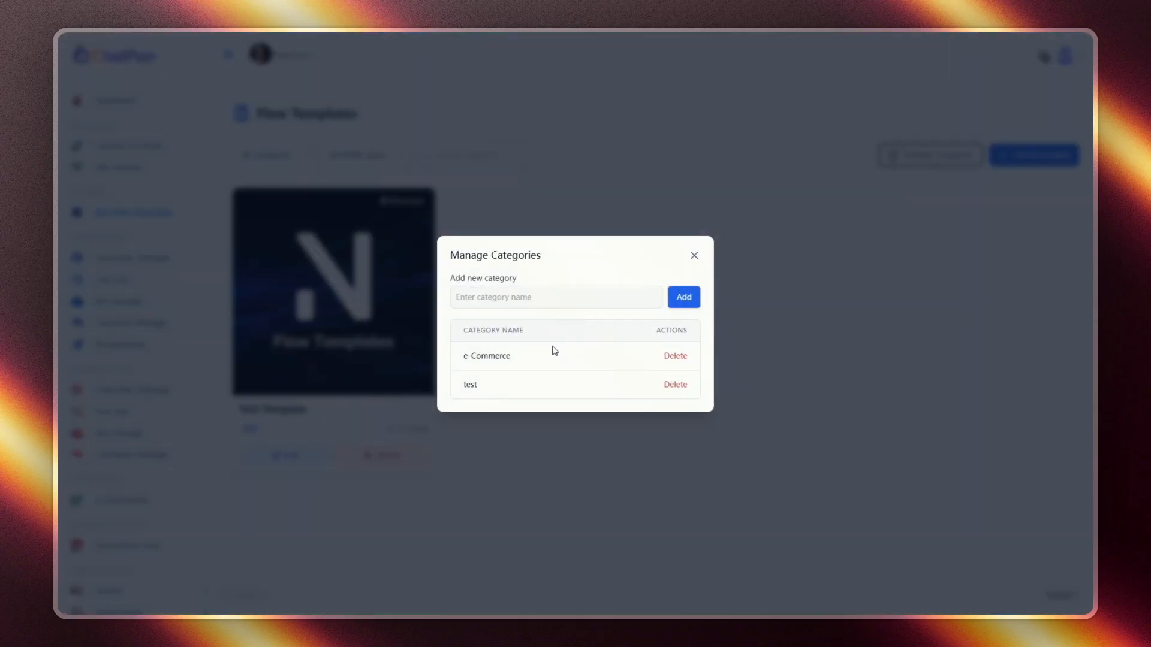
left_click(694, 257)
left_click(272, 155)
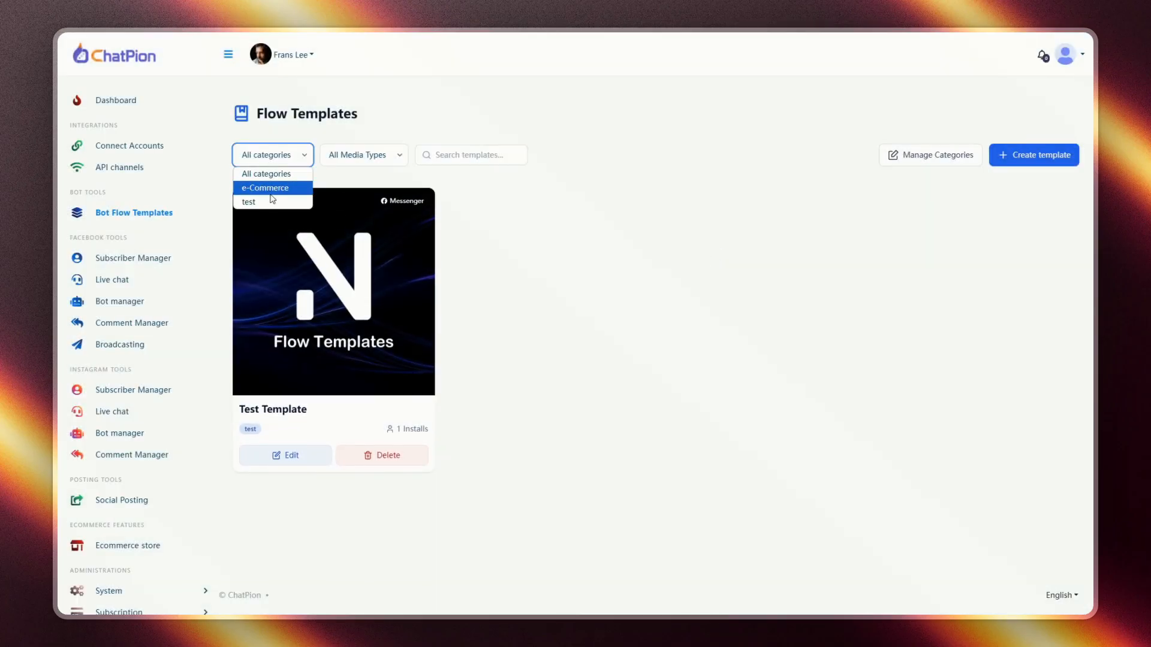
left_click(270, 189)
left_click(272, 155)
left_click(267, 173)
left_click(359, 155)
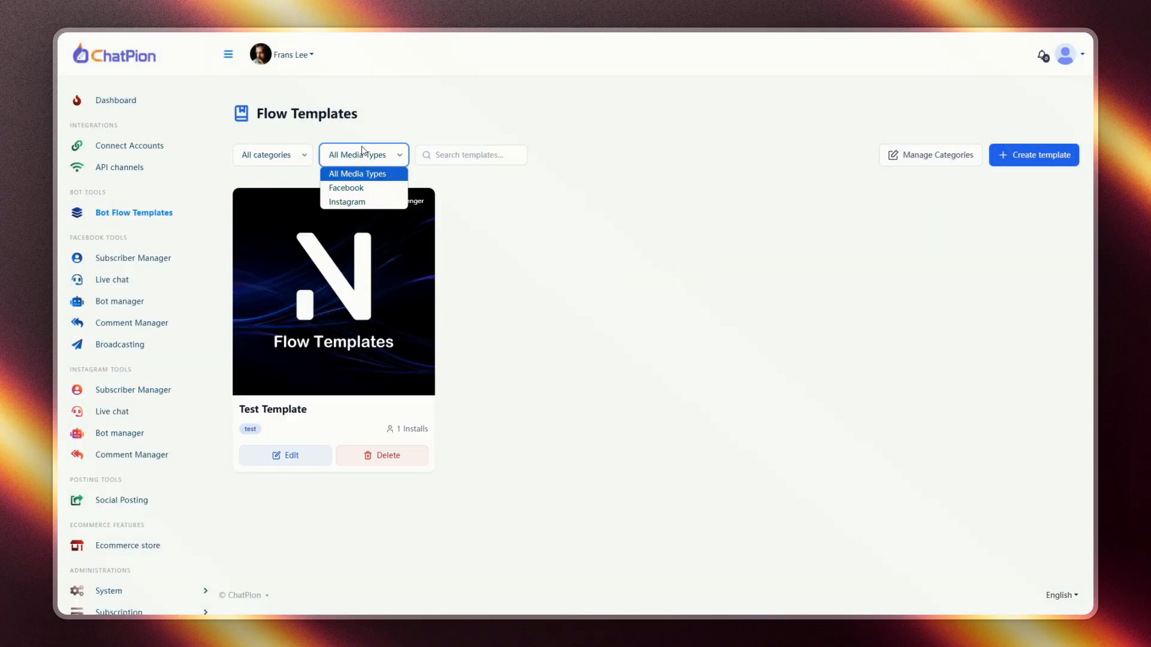
left_click(355, 201)
left_click(363, 155)
left_click(358, 174)
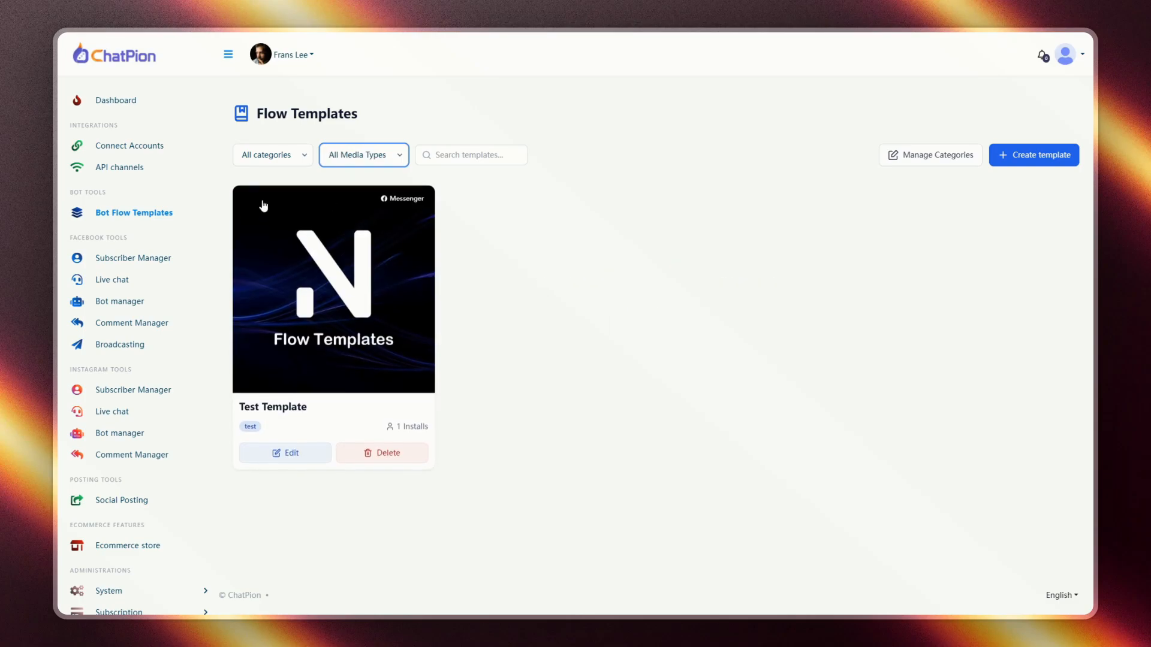
- Check Enable Cloud Templates in the Flow Templates plugin settings and save
scroll(114, 515, "down", 1)
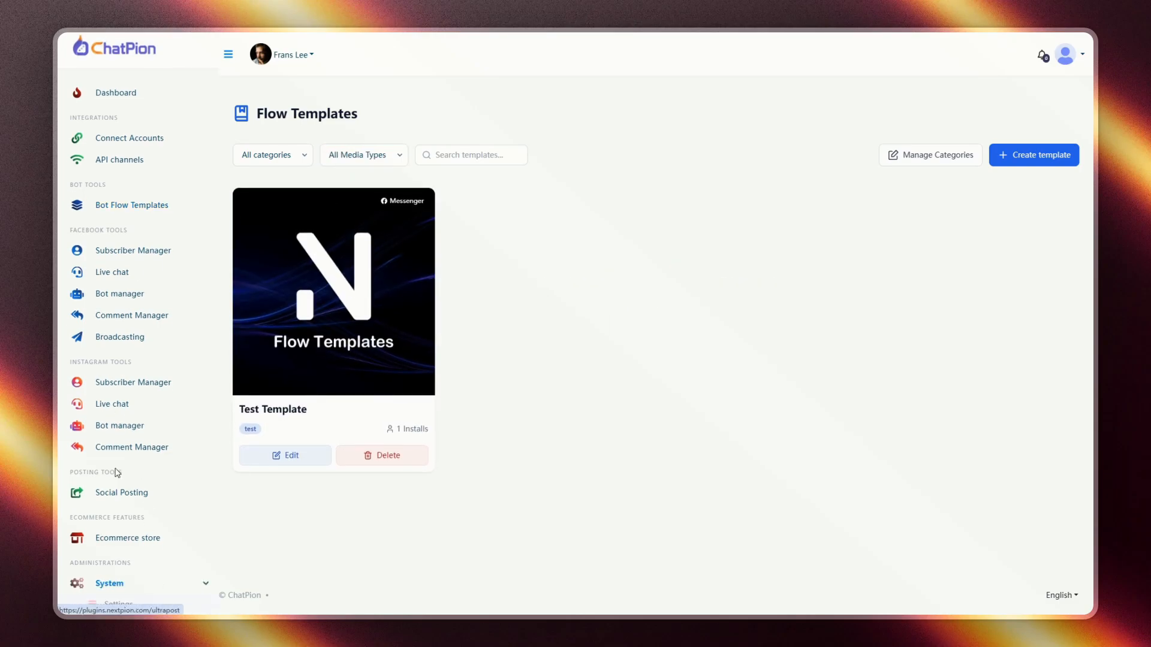
scroll(143, 546, "down", 3)
left_click(143, 530)
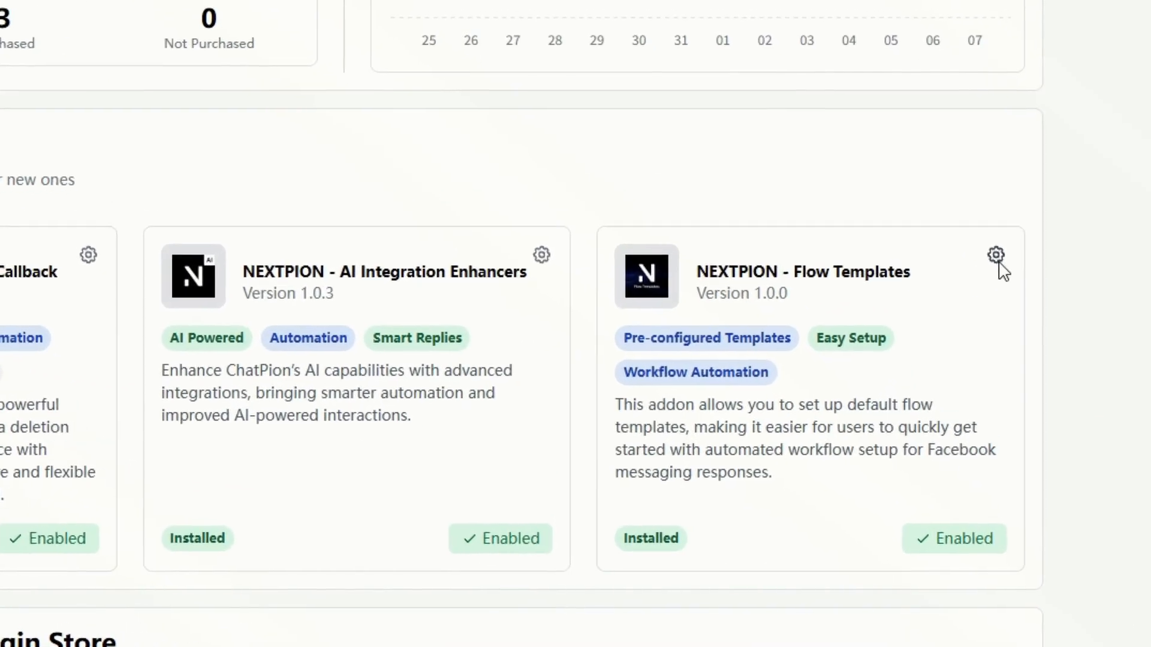
left_click(974, 406)
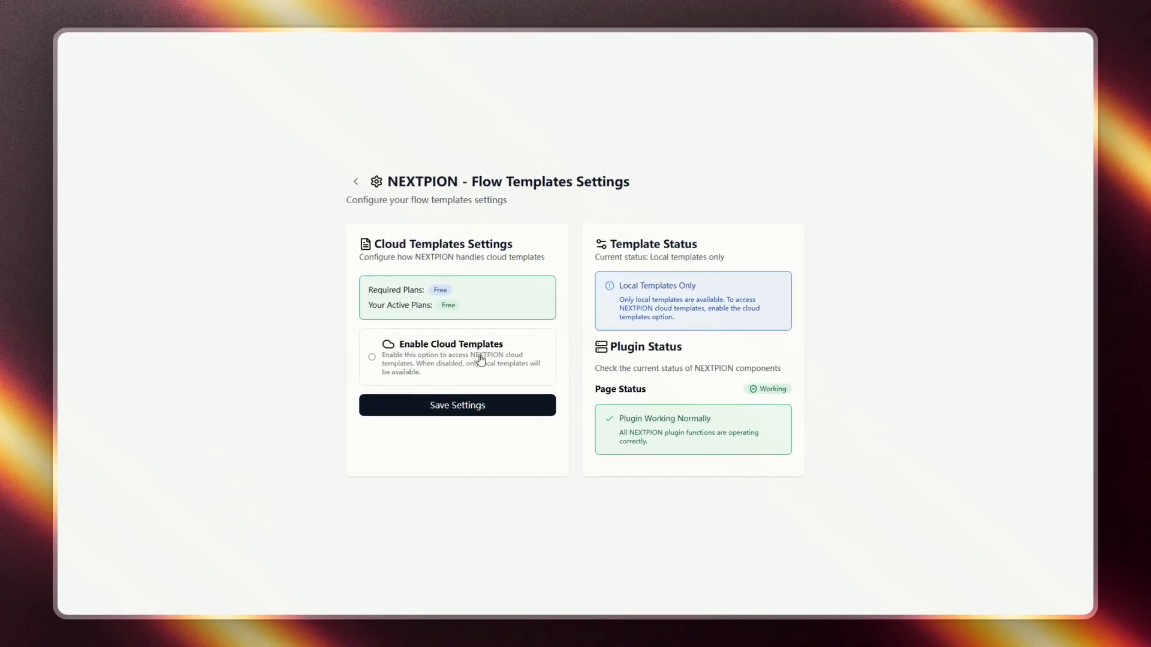
left_click(352, 350)
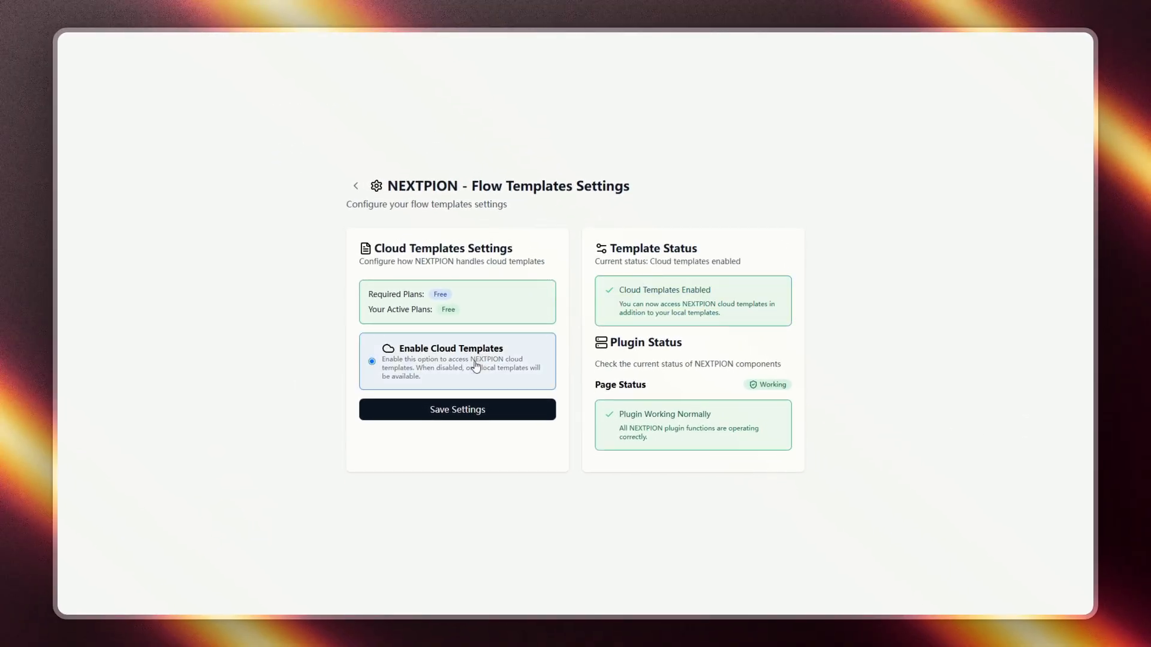
left_click(442, 412)
left_click(575, 393)
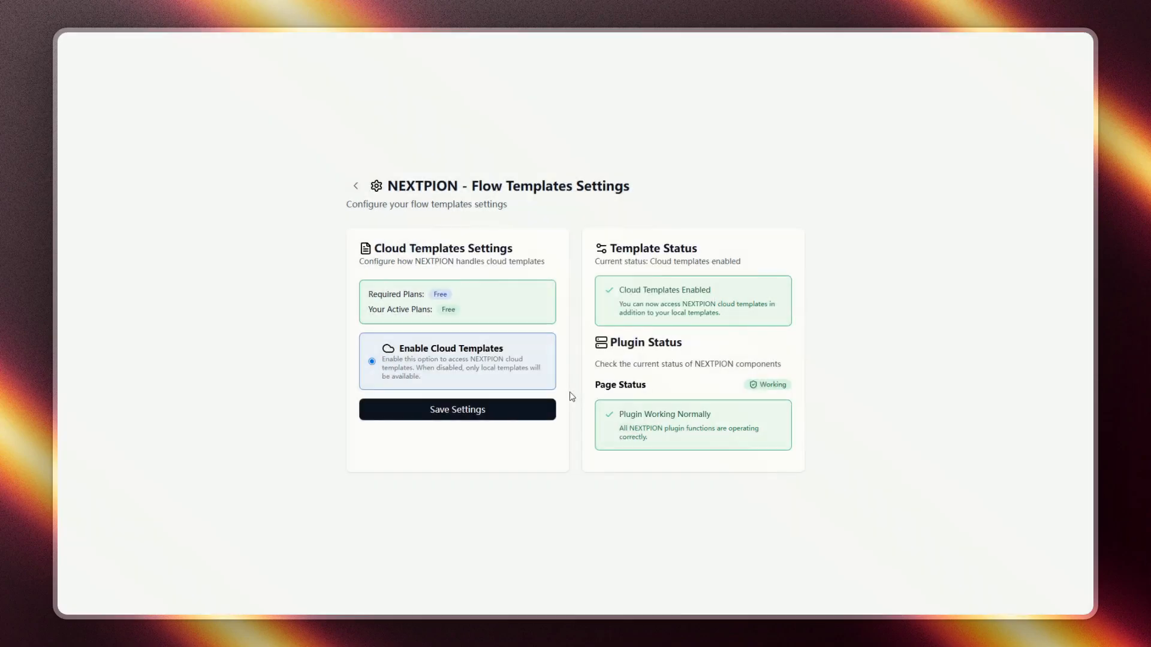
left_click(354, 187)
scroll(293, 344, "down", 1)
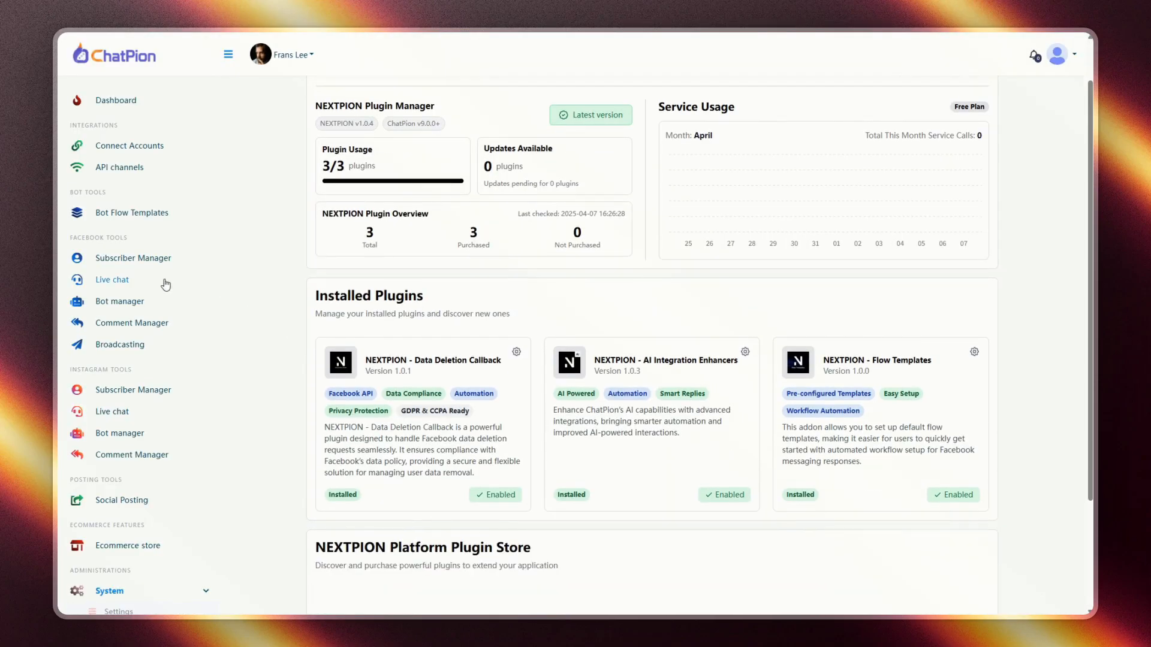
- Browse the Flow Templates library and open the Basic Text with Buttons details
left_click(102, 218)
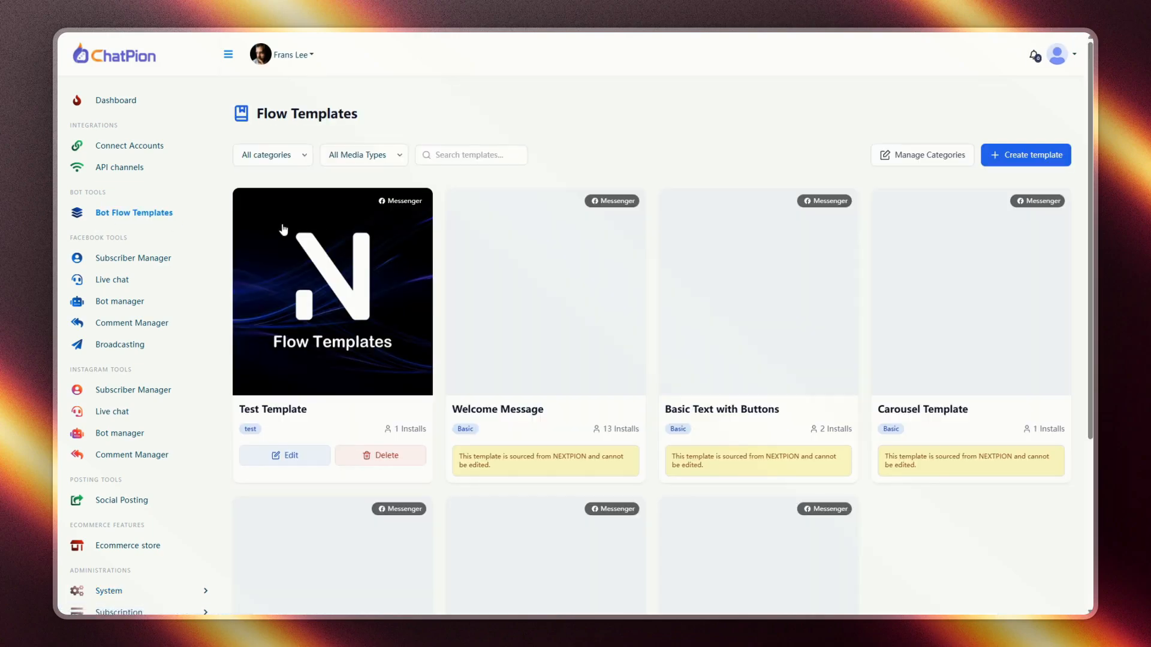
scroll(660, 265, "down", 3)
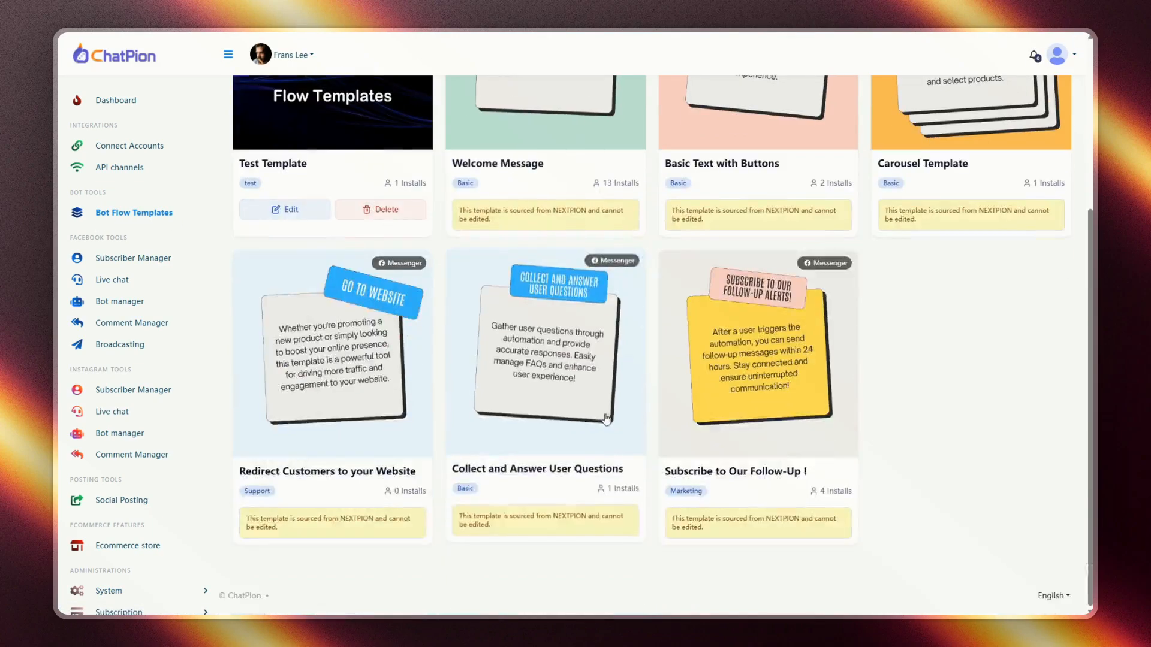
scroll(542, 406, "up", 2)
scroll(541, 406, "up", 1)
scroll(540, 396, "down", 4)
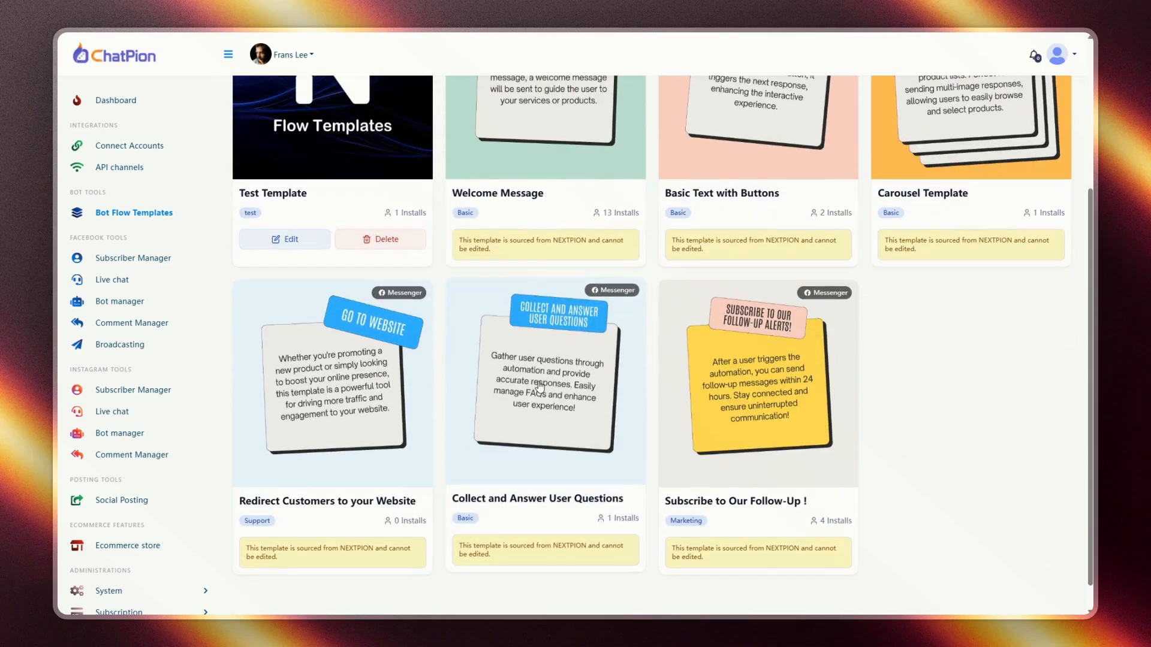
scroll(530, 421, "up", 2)
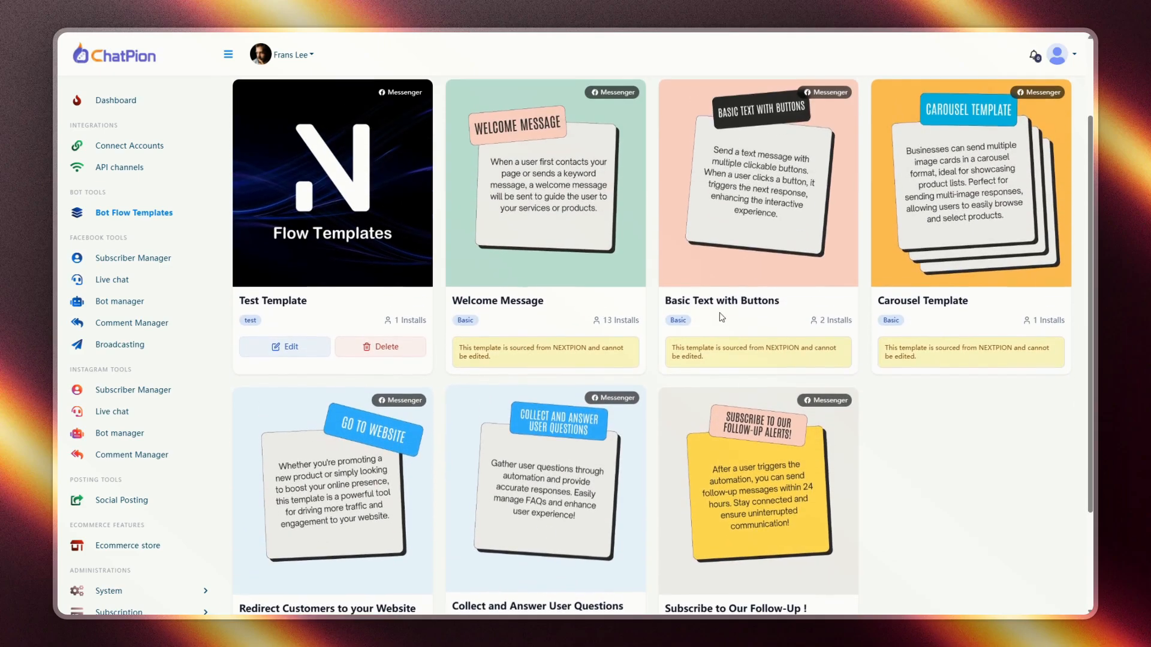
left_click(805, 206)
- Select Nextpion as the page and set up Basic Text with Buttons there
scroll(666, 317, "down", 1)
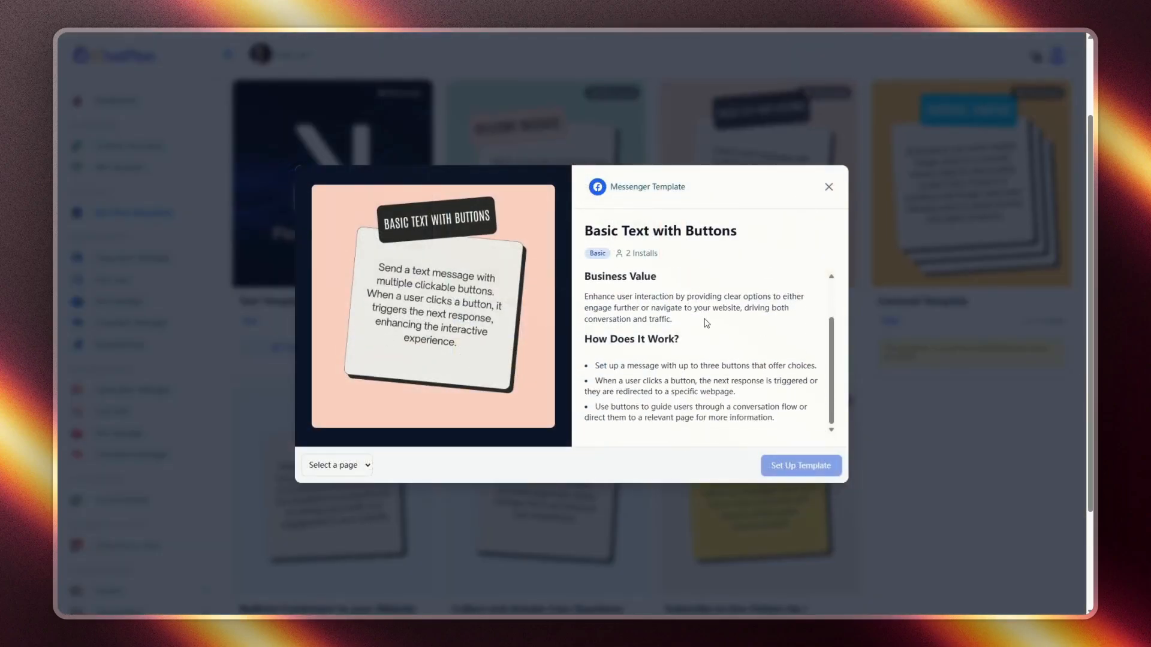
scroll(706, 322, "up", 1)
left_click(360, 465)
left_click(339, 465)
left_click(337, 500)
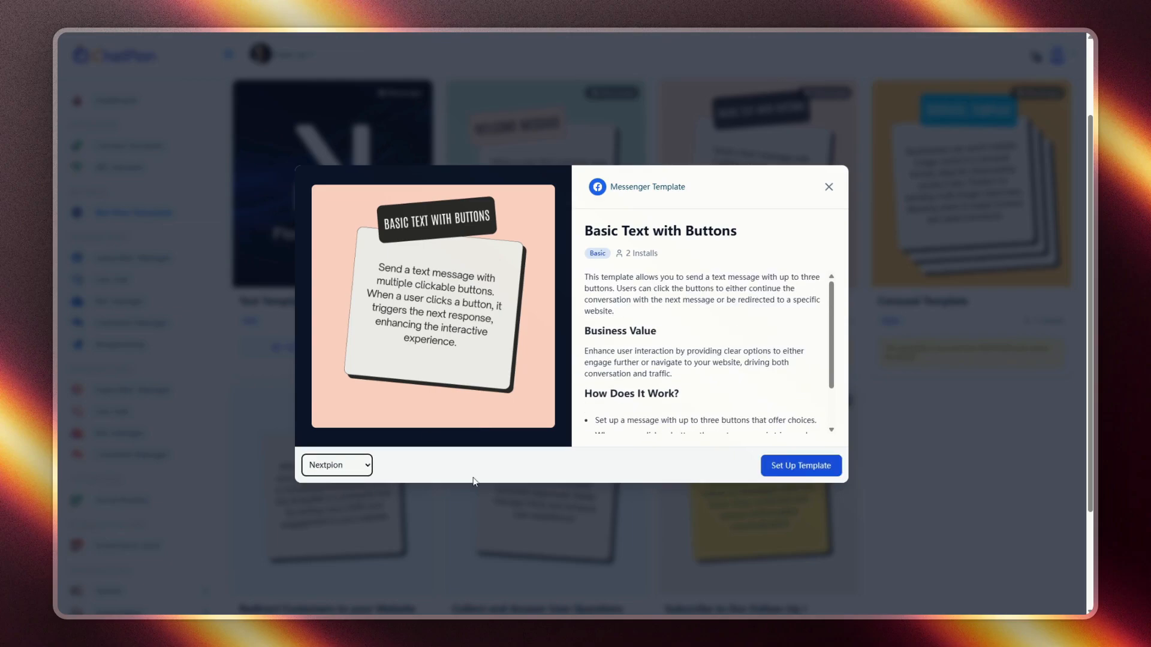
left_click(783, 473)
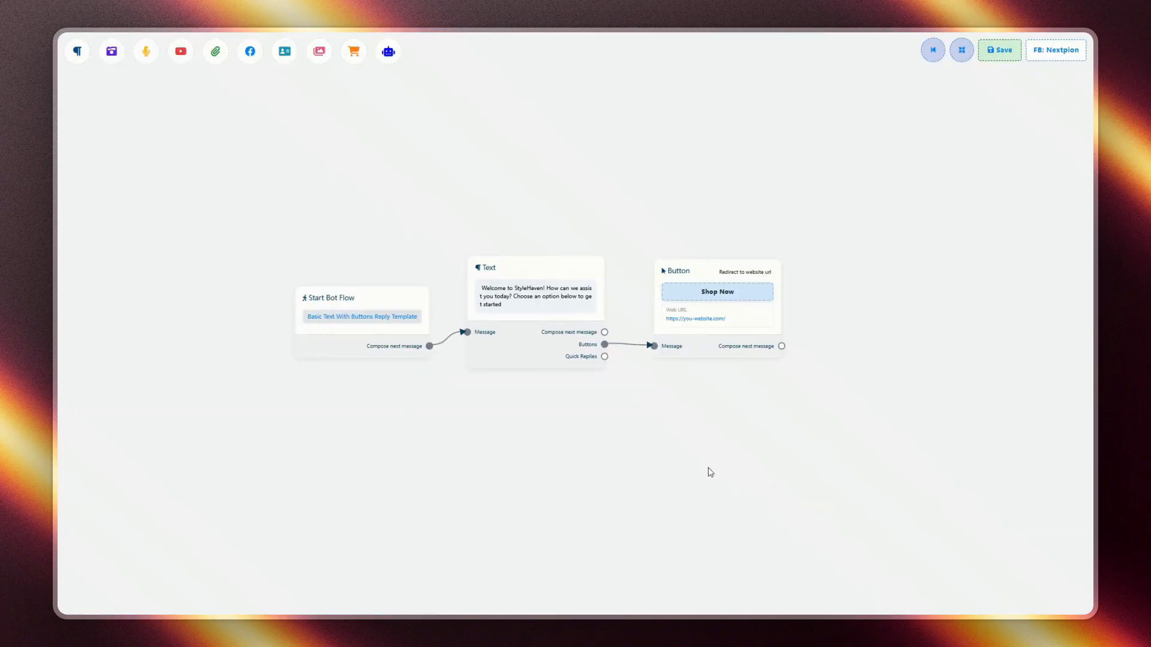
- Save the Basic Text with Buttons flow, check it in Nextpion's Bot Reply list, and reopen Flow Templates
left_click(1002, 51)
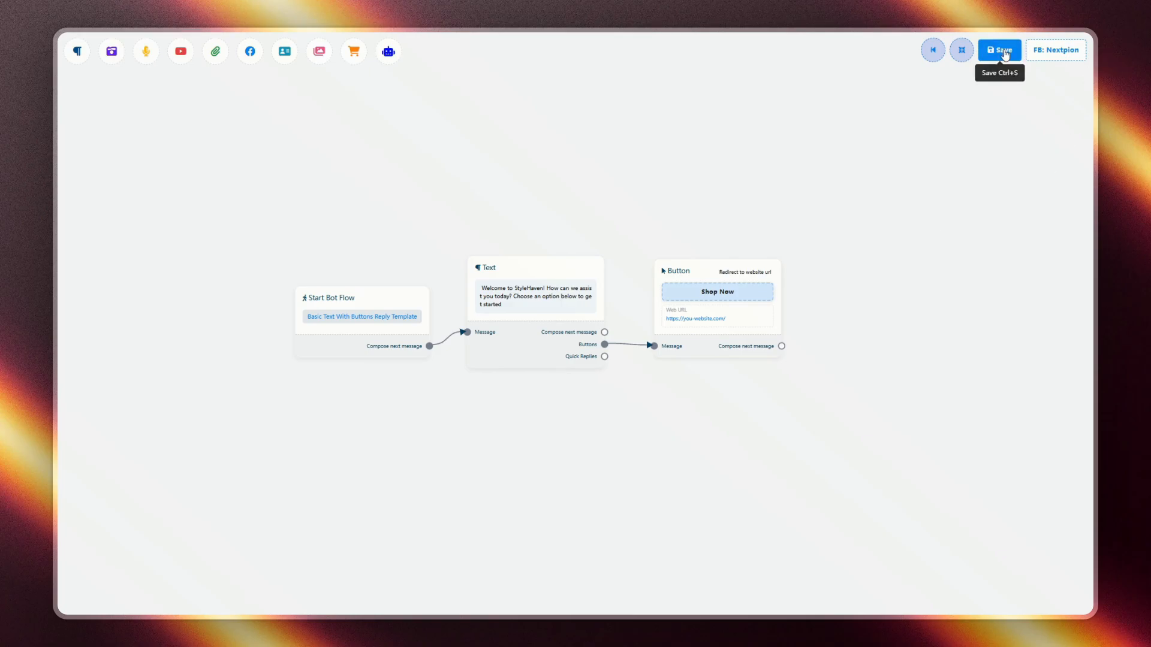
left_click(933, 51)
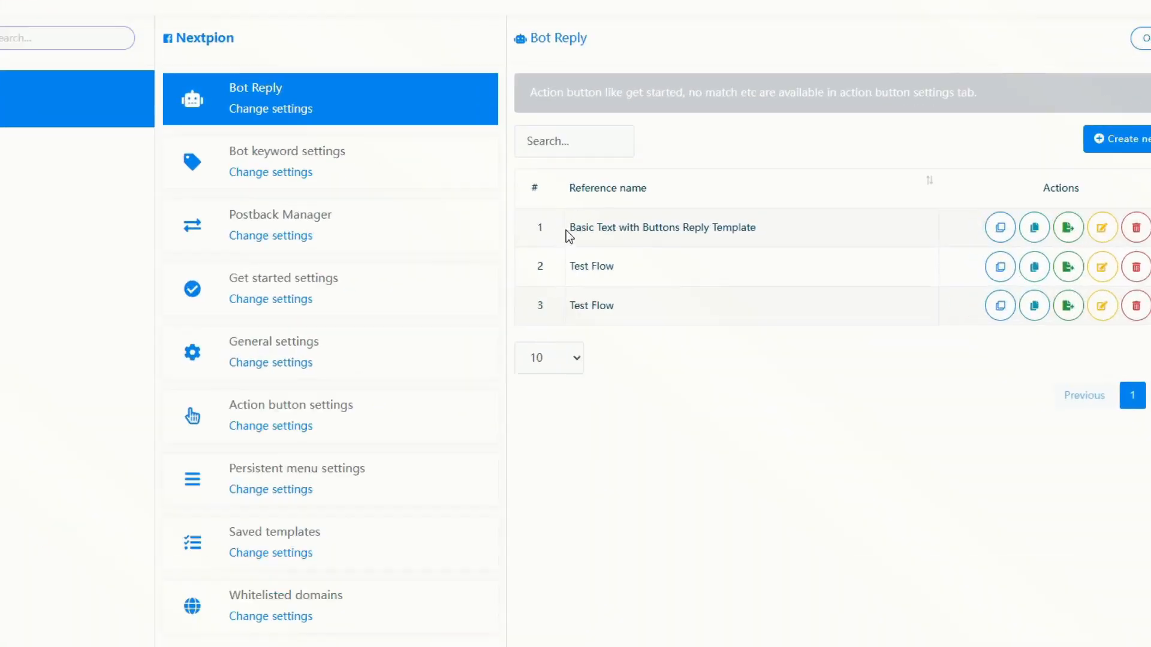
left_click_drag(566, 230, 752, 233)
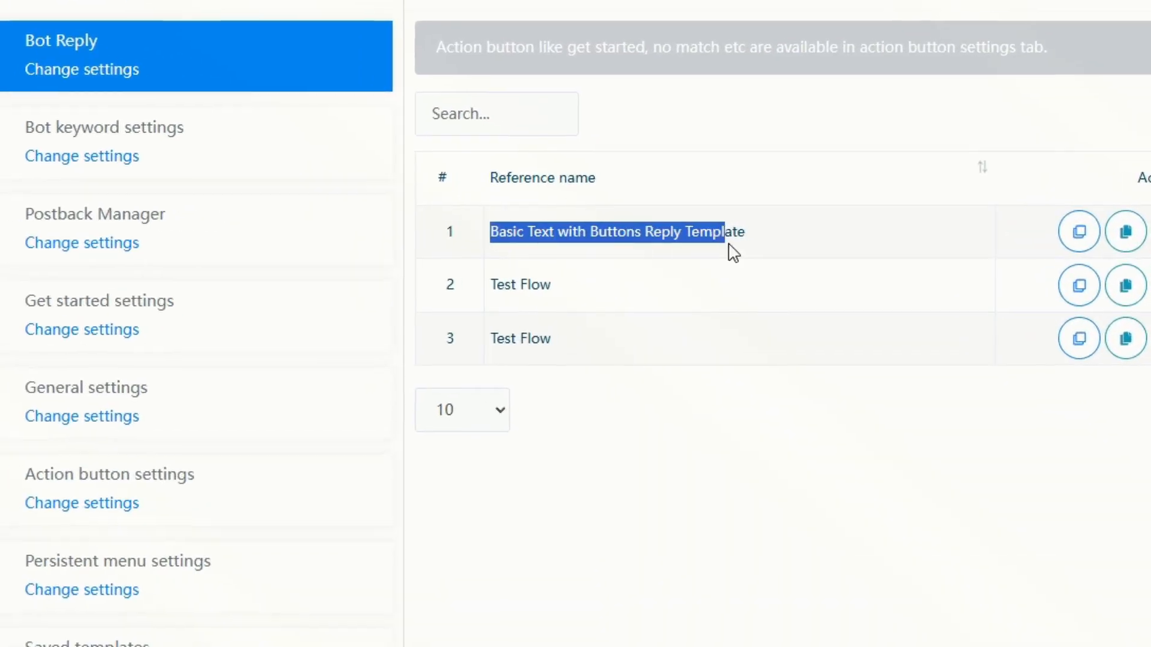
left_click(57, 141)
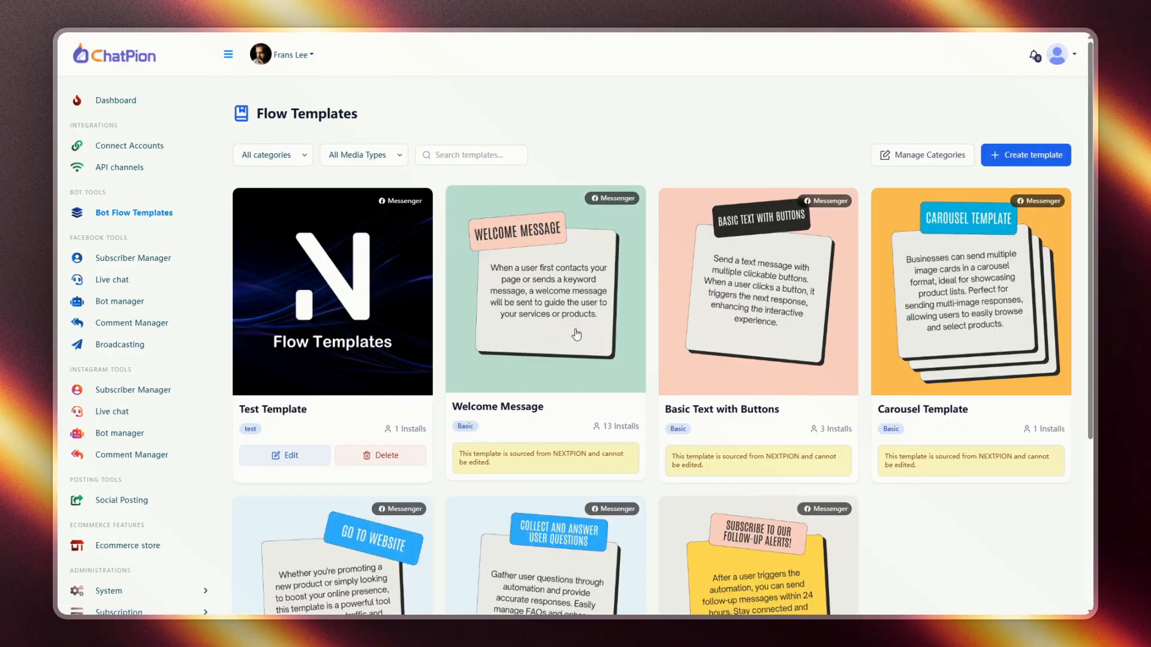
- Install the Carousel Template on the Nextpion page from its details preview
scroll(542, 338, "down", 4)
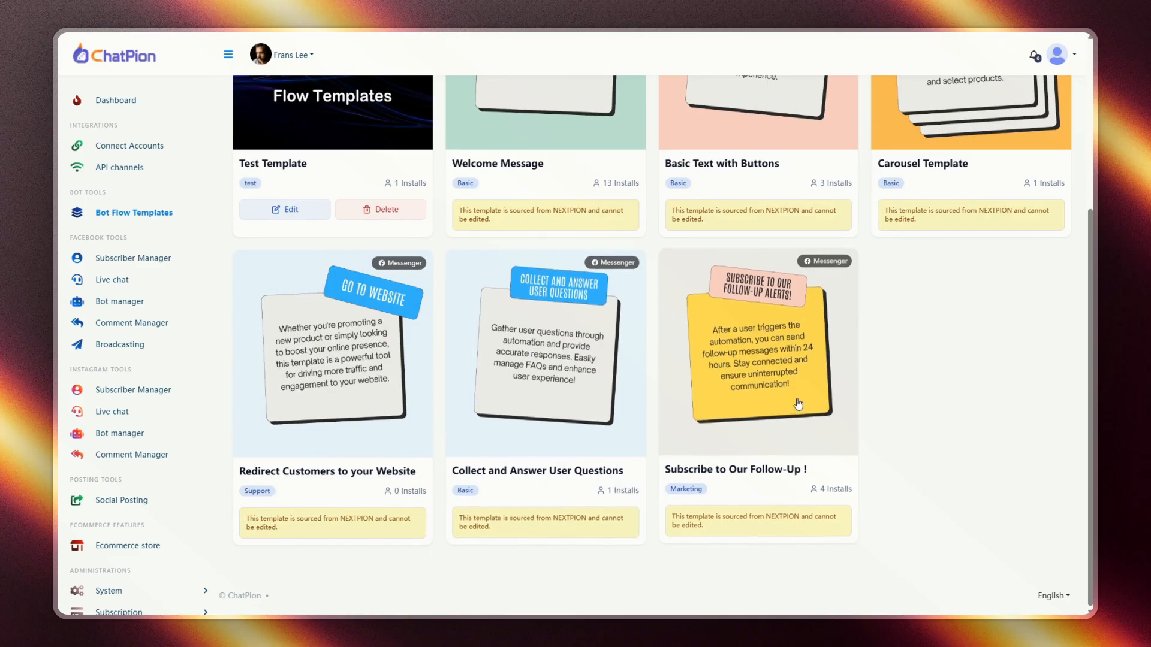
scroll(869, 360, "up", 4)
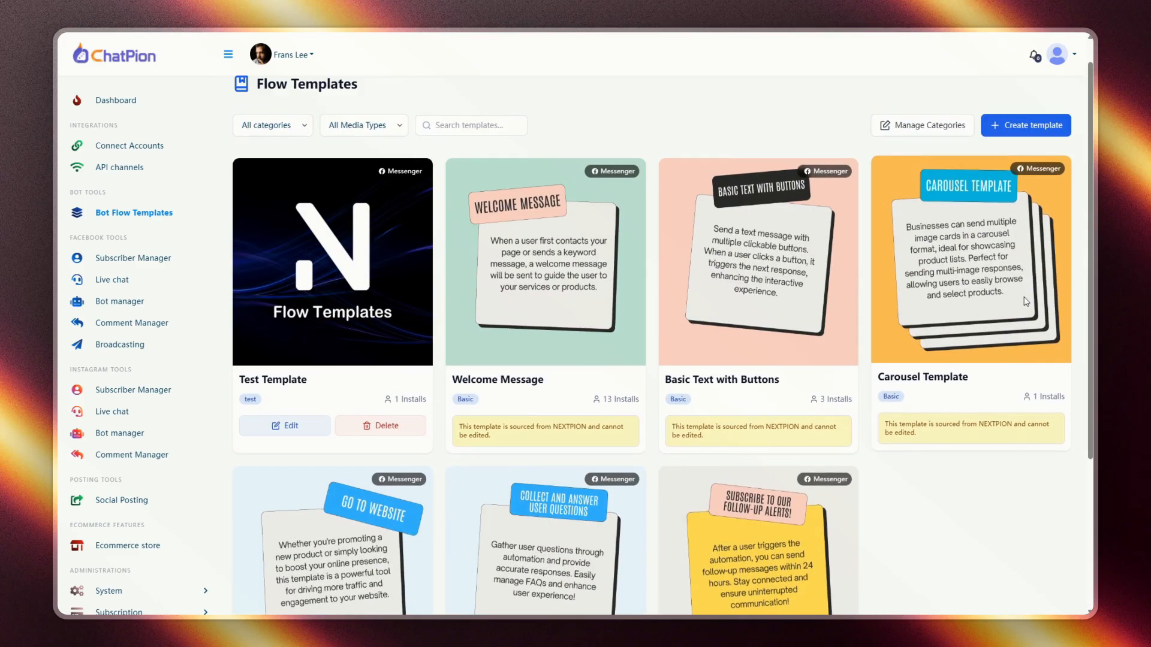
left_click(1026, 301)
scroll(659, 300, "down", 2)
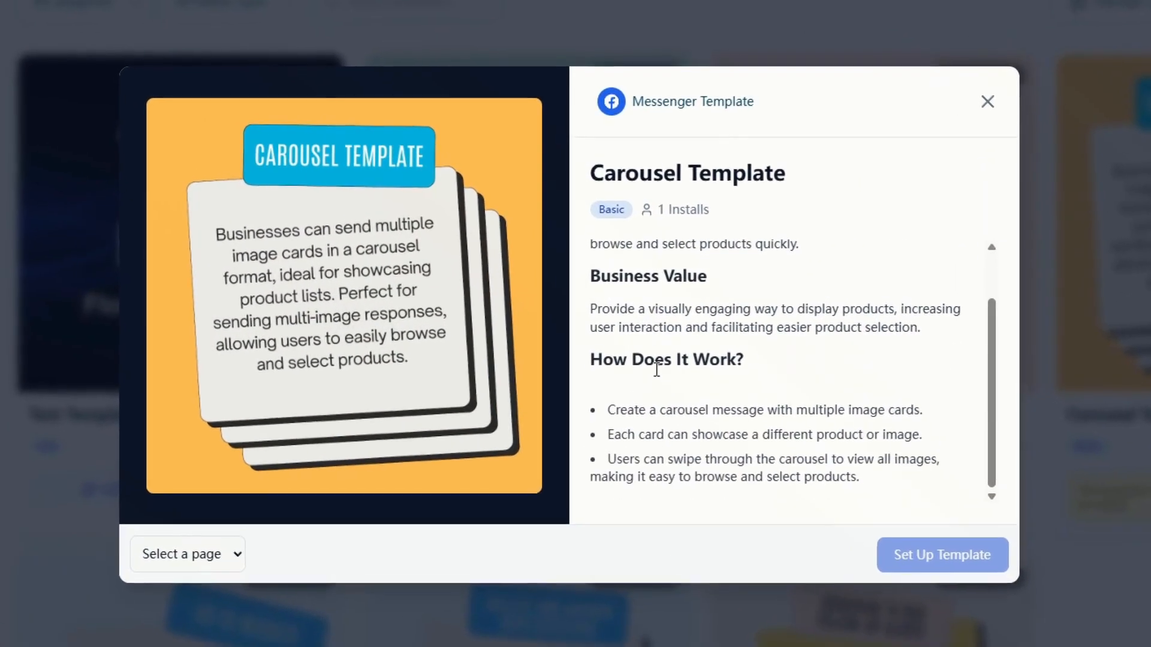
left_click(237, 563)
left_click(192, 608)
left_click(886, 551)
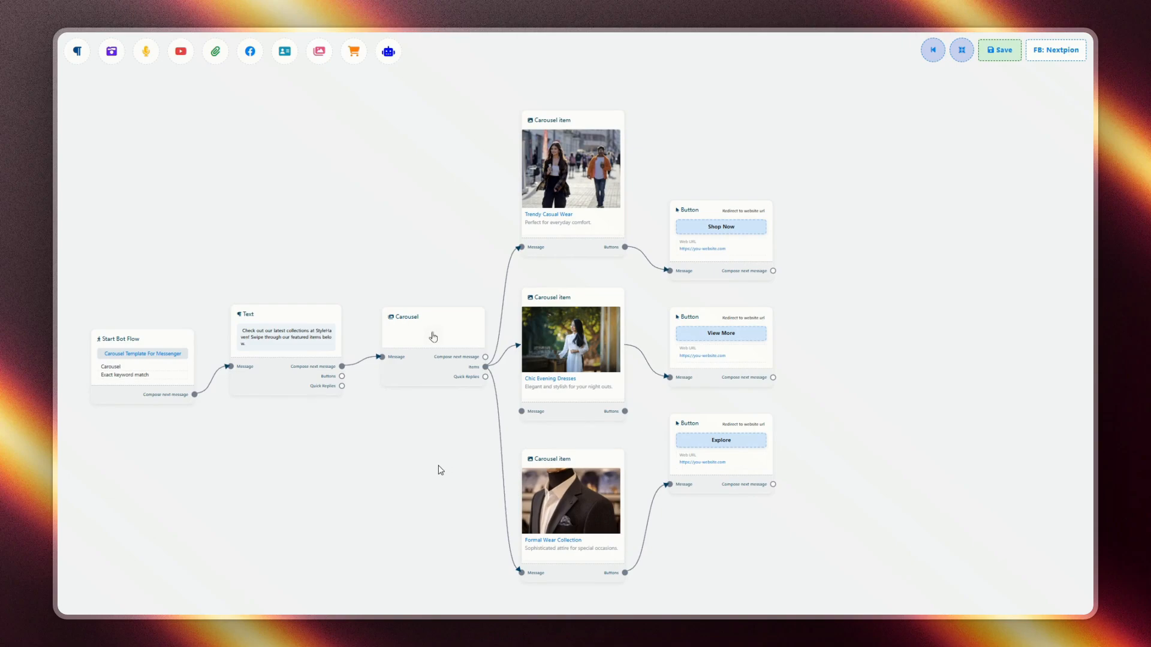
- Save the carousel flow, confirm it in Nextpion's Bot Reply list, and return to Flow Templates
left_click_drag(440, 470, 526, 465)
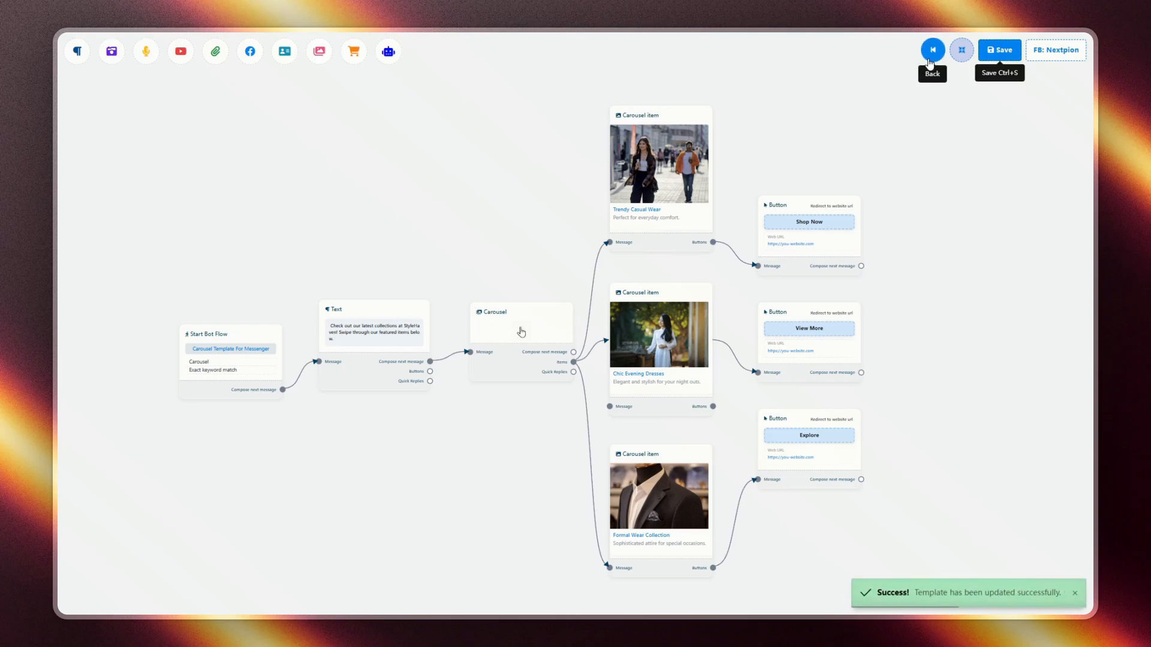
left_click(929, 60)
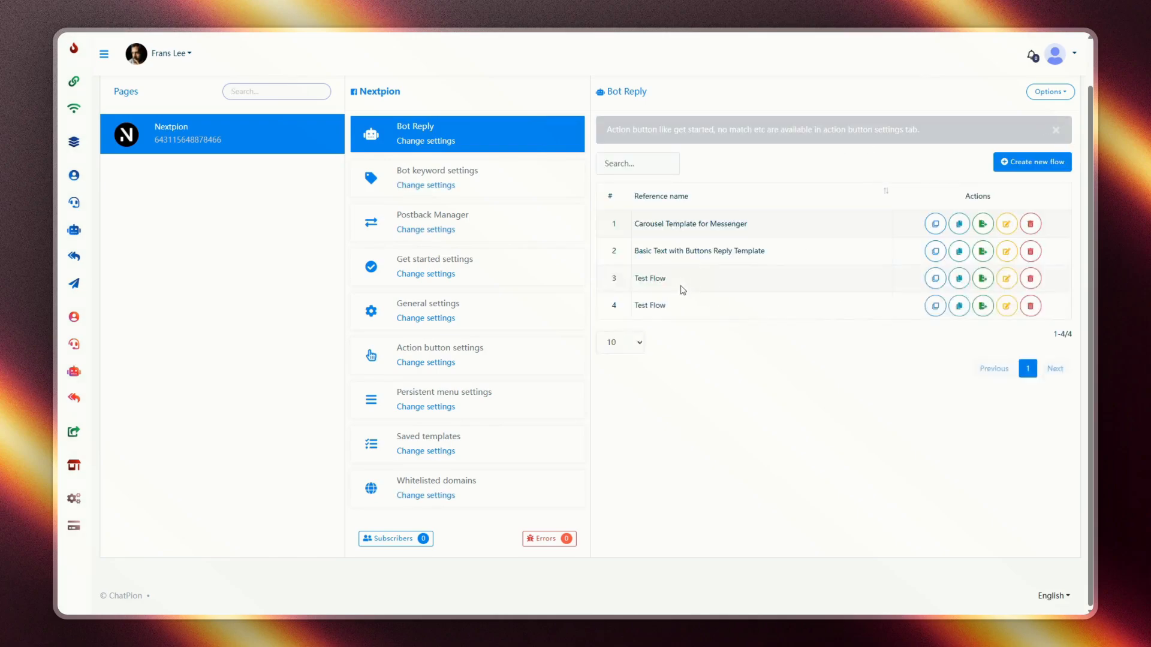
left_click(787, 354)
left_click(74, 144)
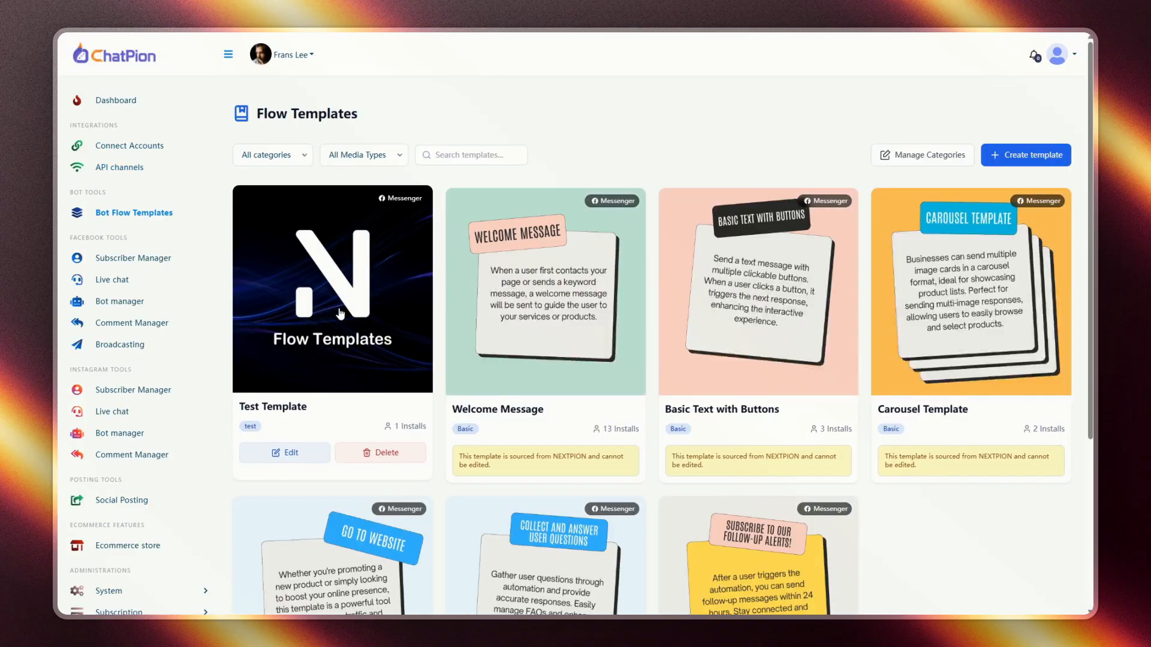
- Log out of the admin account and sign back in with the prefilled regular-user credentials
scroll(336, 312, "down", 3)
scroll(372, 329, "up", 2)
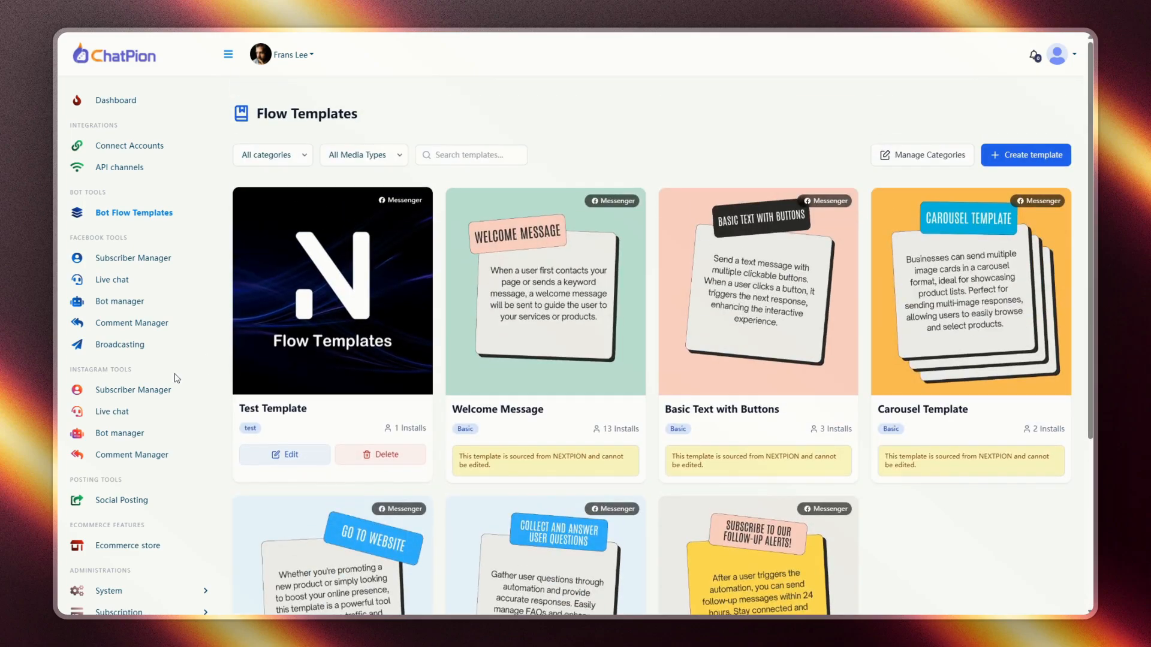
left_click(1064, 57)
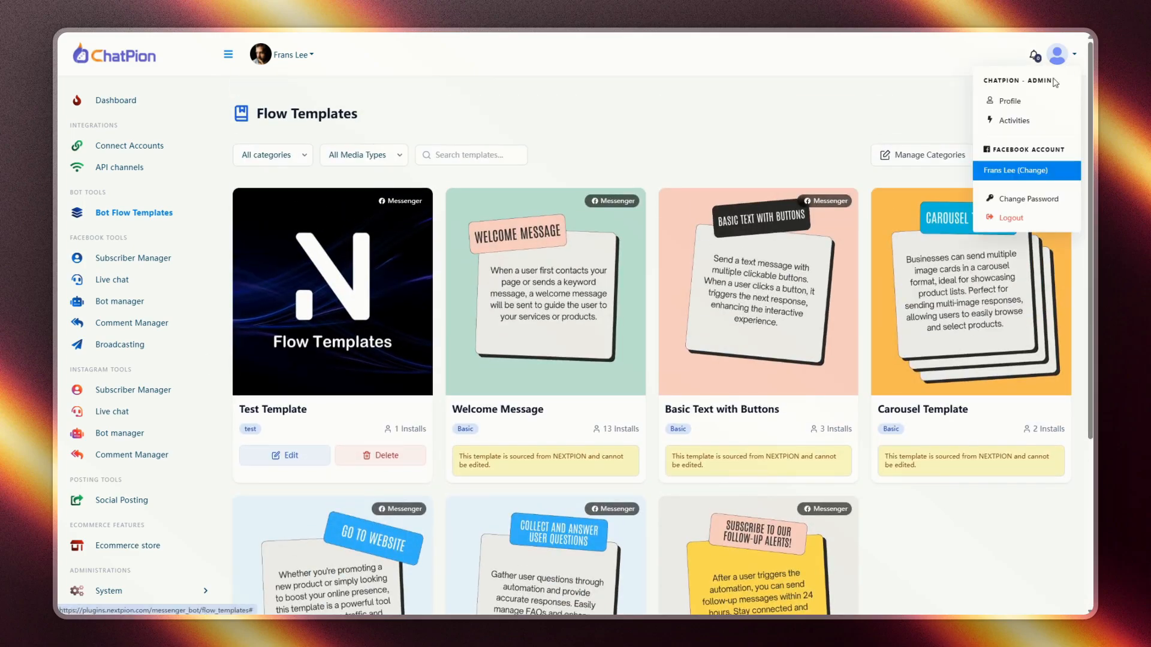
left_click(1010, 218)
left_click_drag(535, 198, 500, 198)
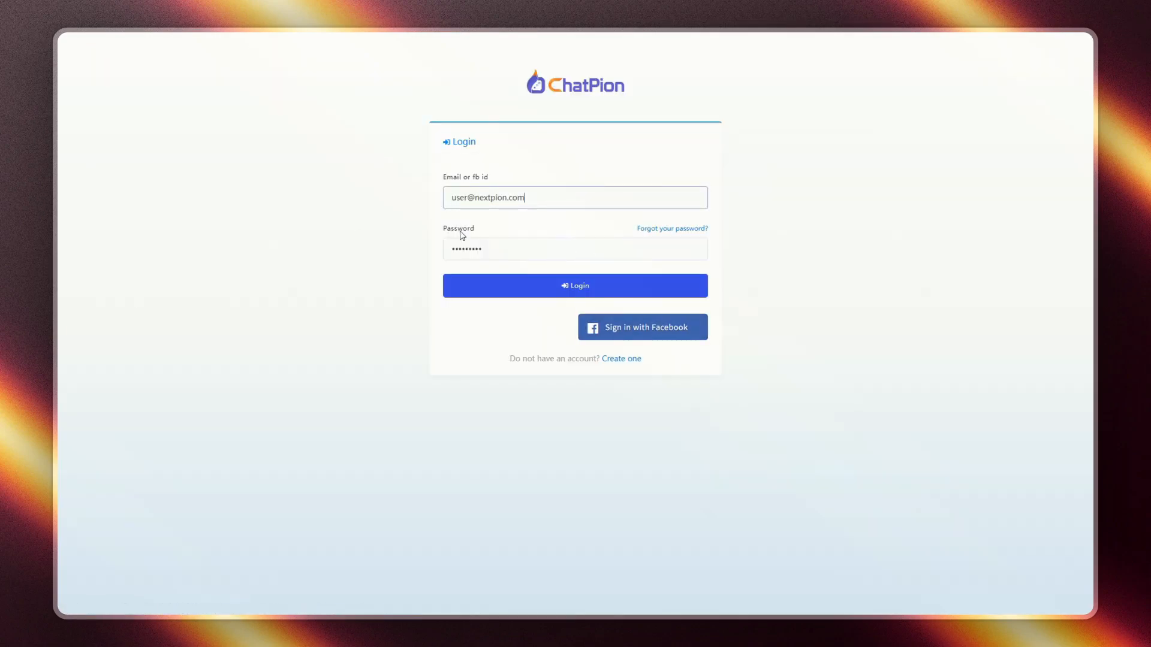
left_click(519, 290)
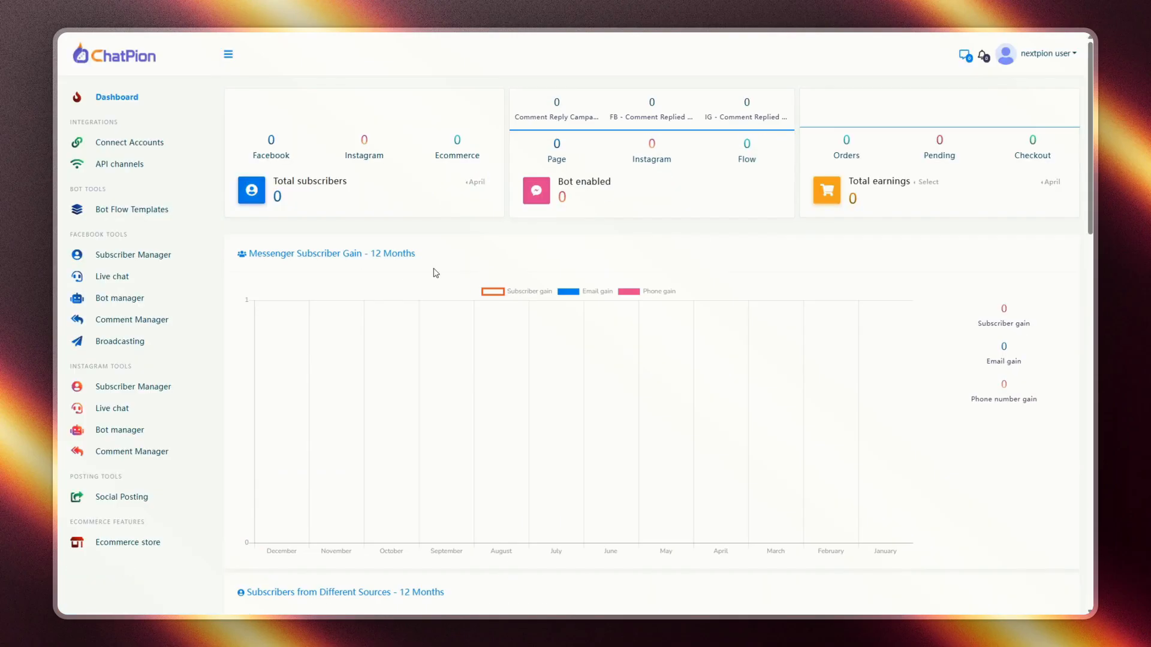
- Open Bot Flow Templates and preview the Welcome Message and Redirect Customers to your Website templates
left_click(108, 210)
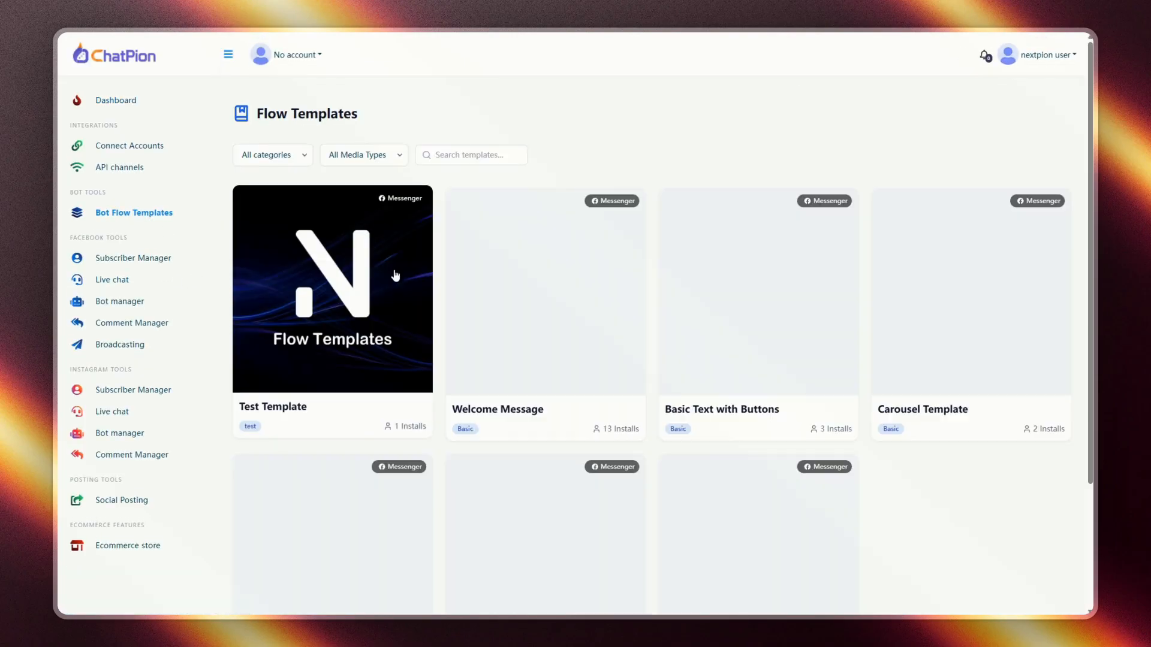
scroll(336, 481, "down", 3)
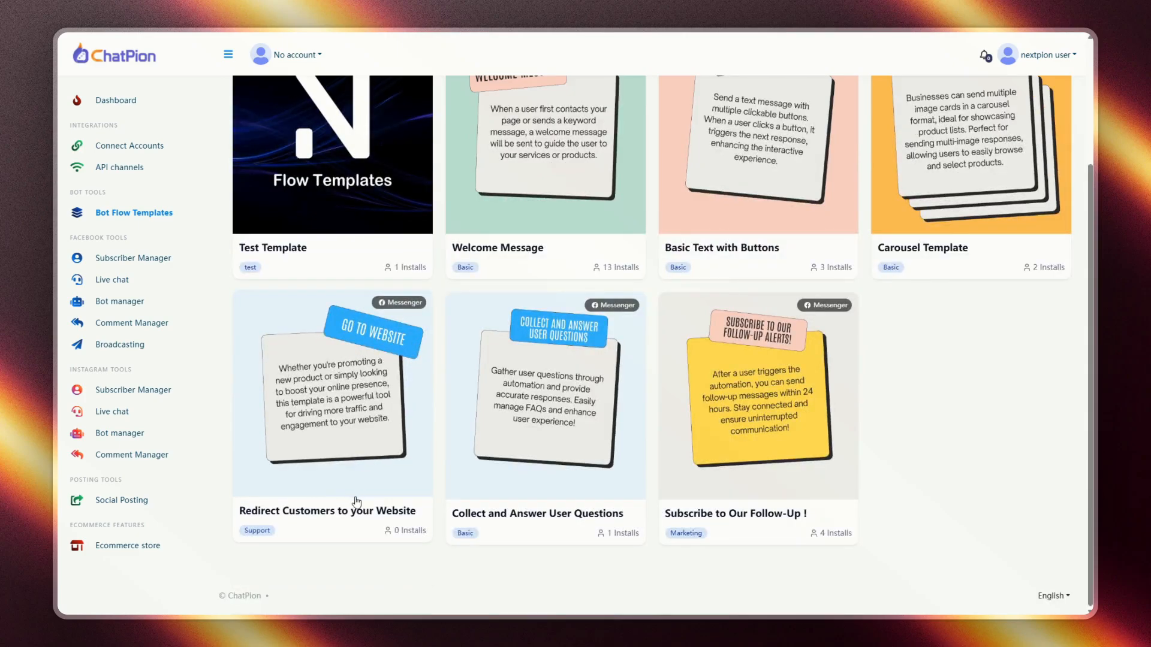
scroll(355, 501, "up", 3)
left_click(547, 335)
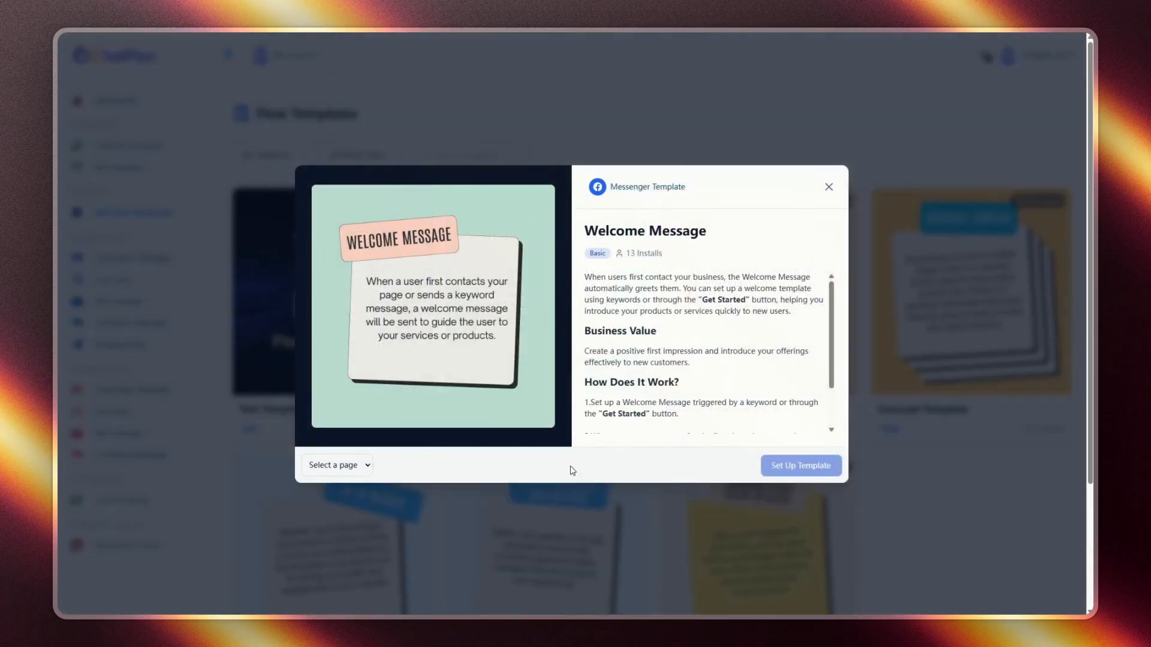
left_click(527, 539)
scroll(367, 408, "down", 3)
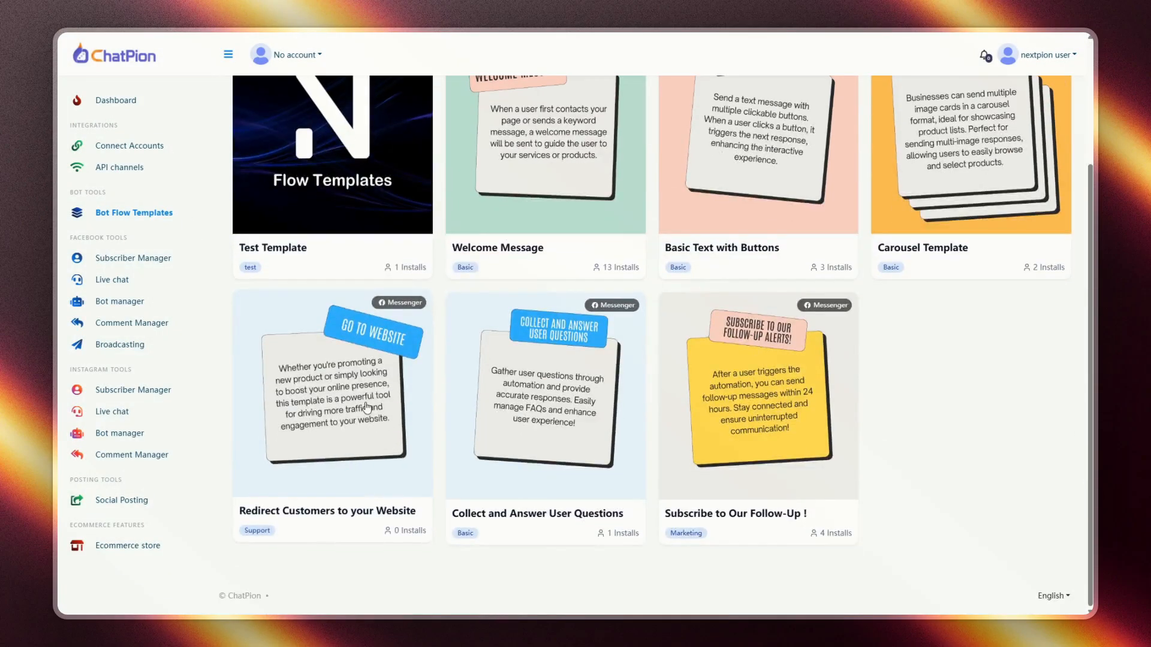
left_click(367, 407)
left_click(714, 540)
scroll(714, 539, "up", 3)
- Filter templates by test, e-Commerce, Support, then Basic, and open Collect and Answer User Questions
left_click(273, 155)
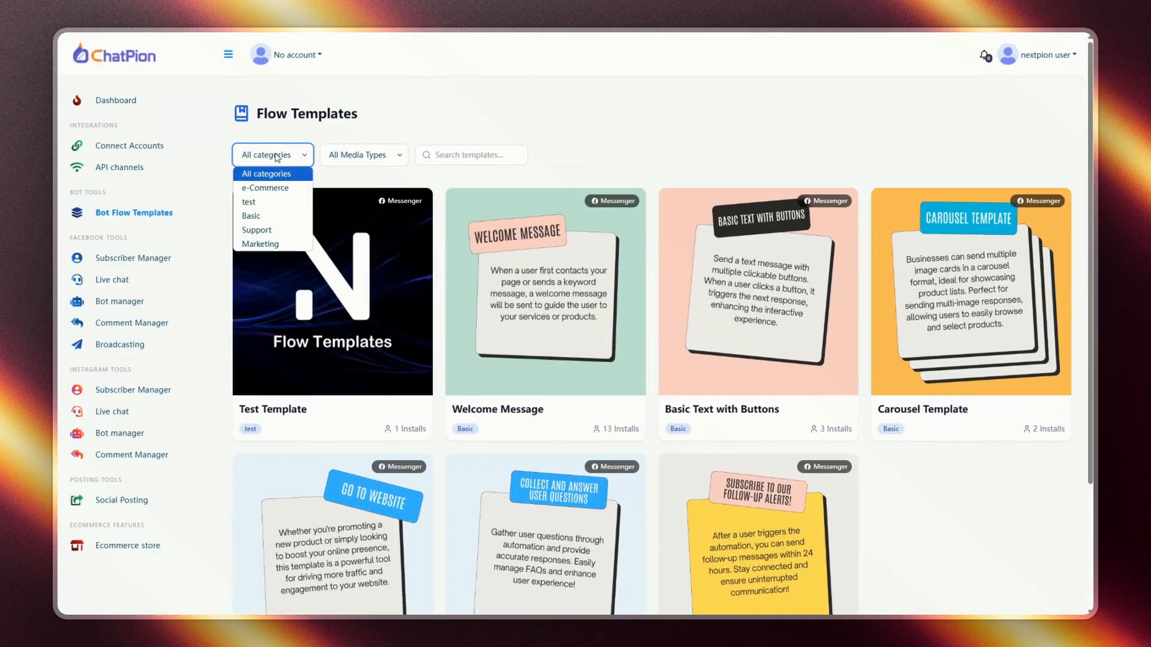
left_click(257, 203)
left_click(284, 189)
left_click(294, 156)
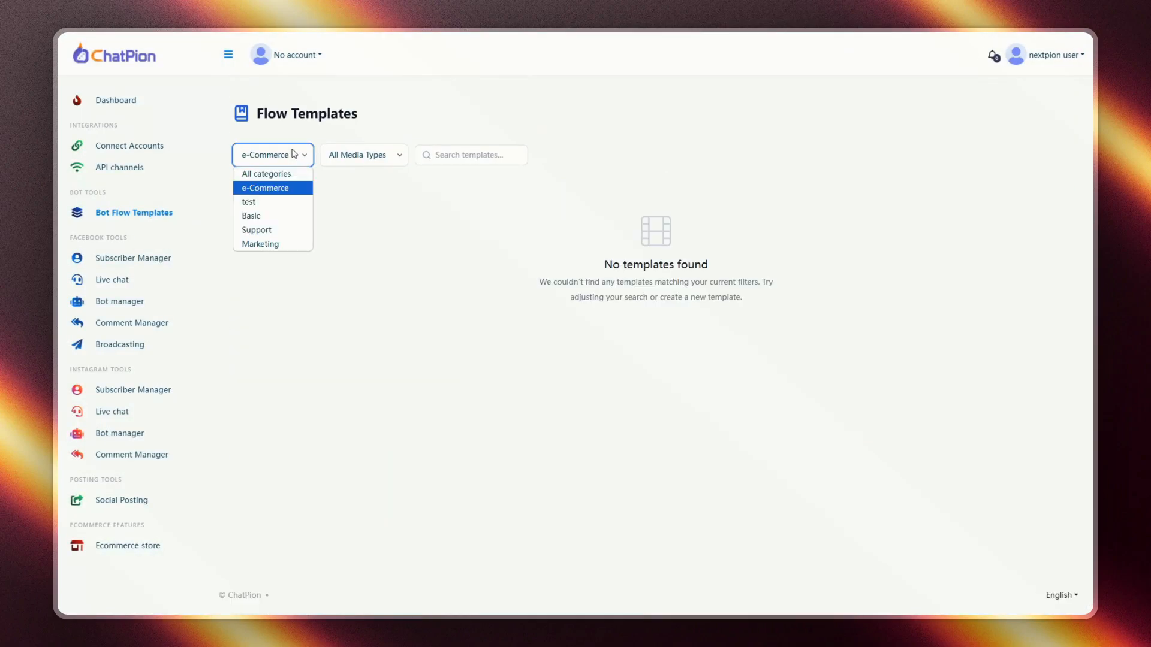
left_click(258, 231)
left_click(273, 155)
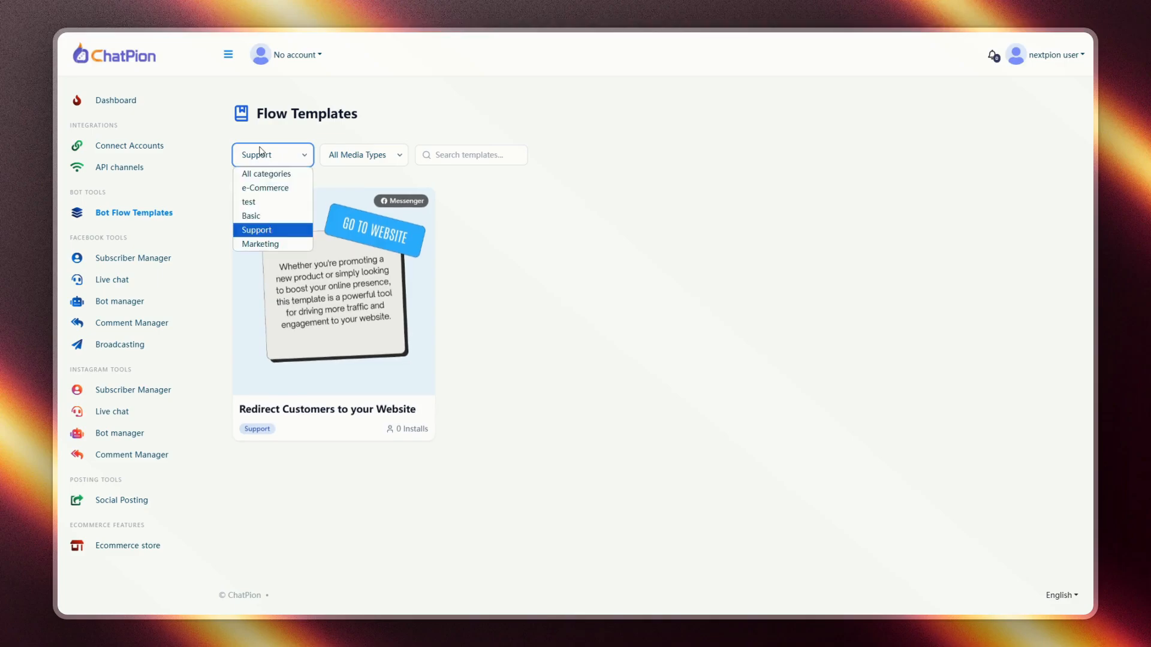
left_click(258, 217)
left_click(950, 318)
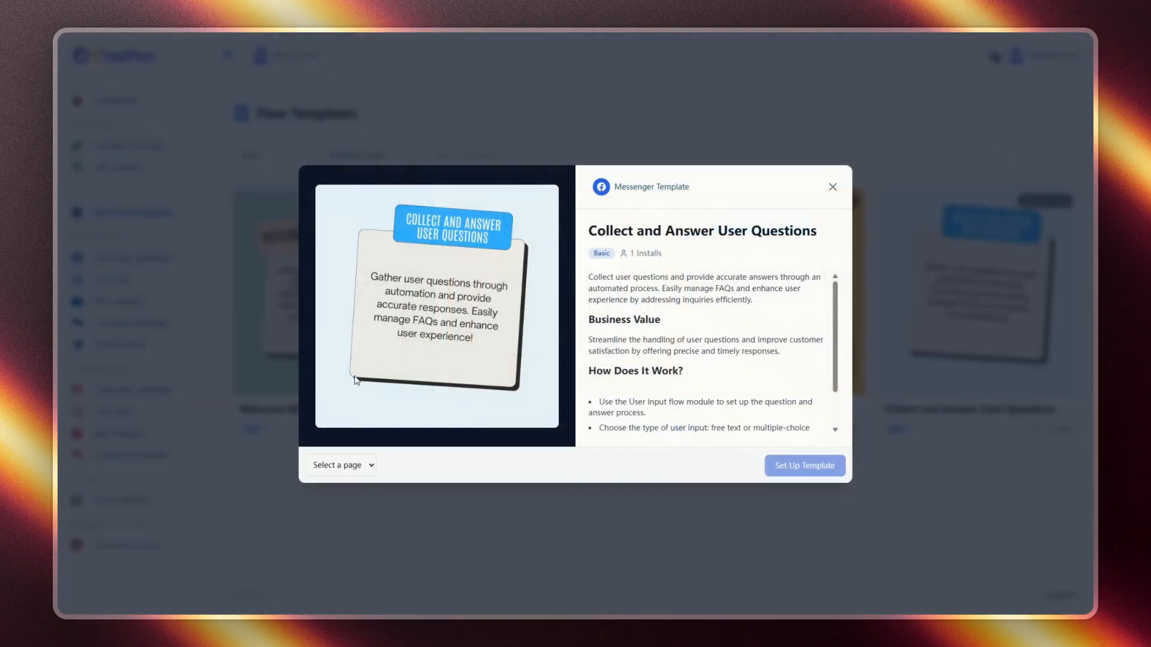